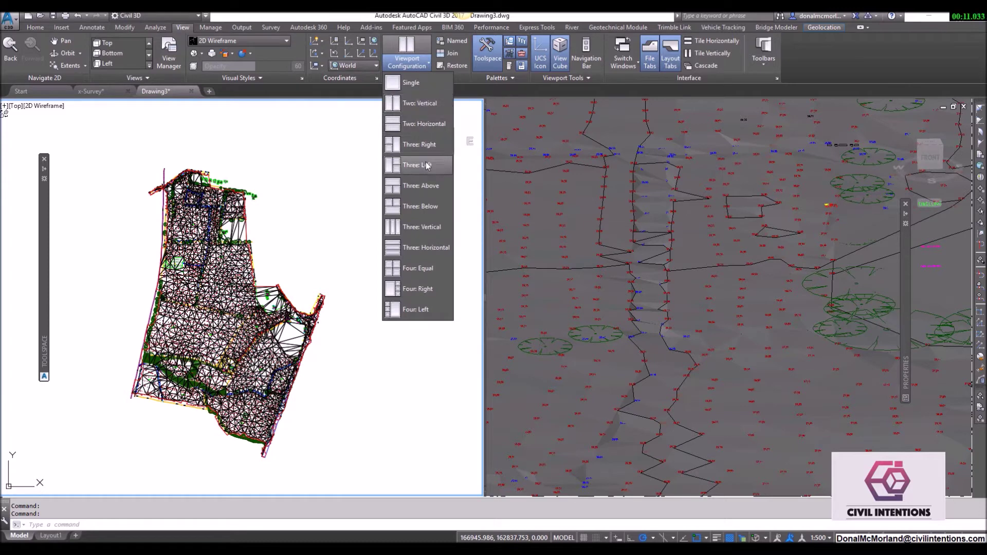
- Split the model space into three vertical viewports and apply the Shaded visual style to the SE Isometric view
left_click(415, 229)
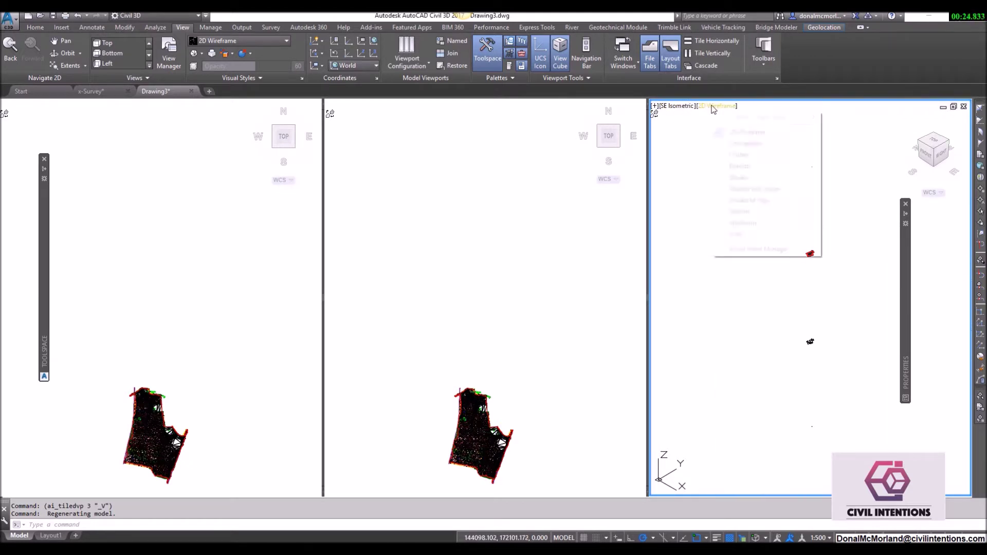
left_click(719, 106)
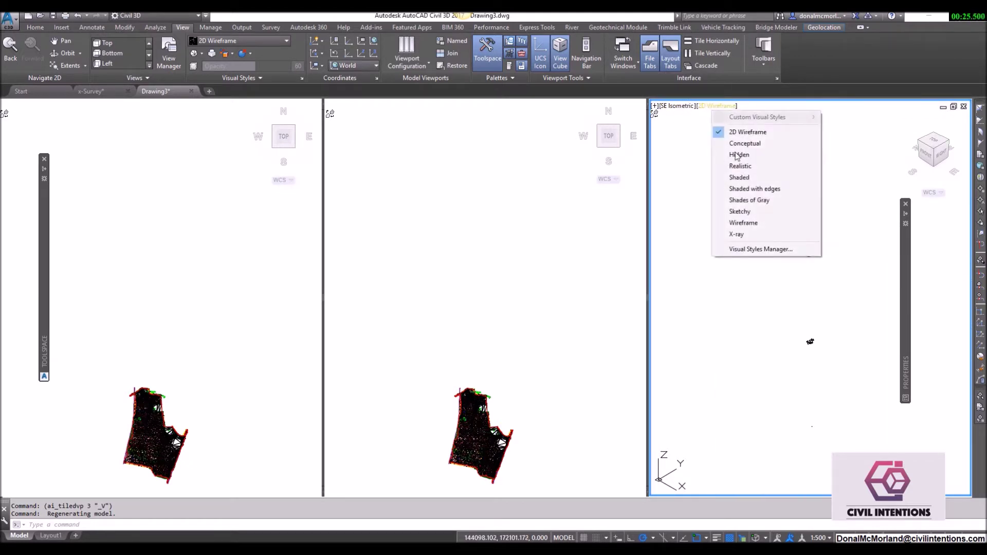
left_click(742, 178)
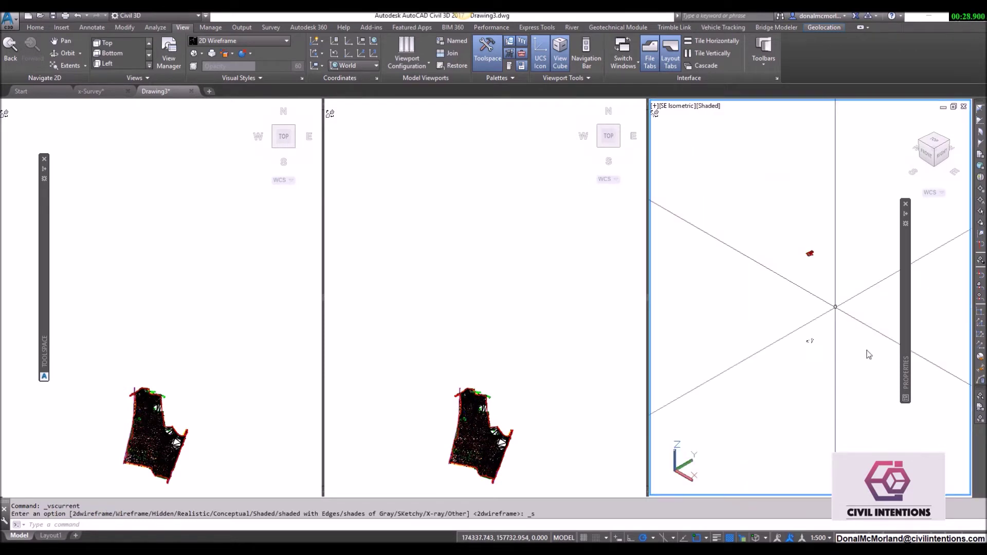
scroll(797, 244, "up", 6)
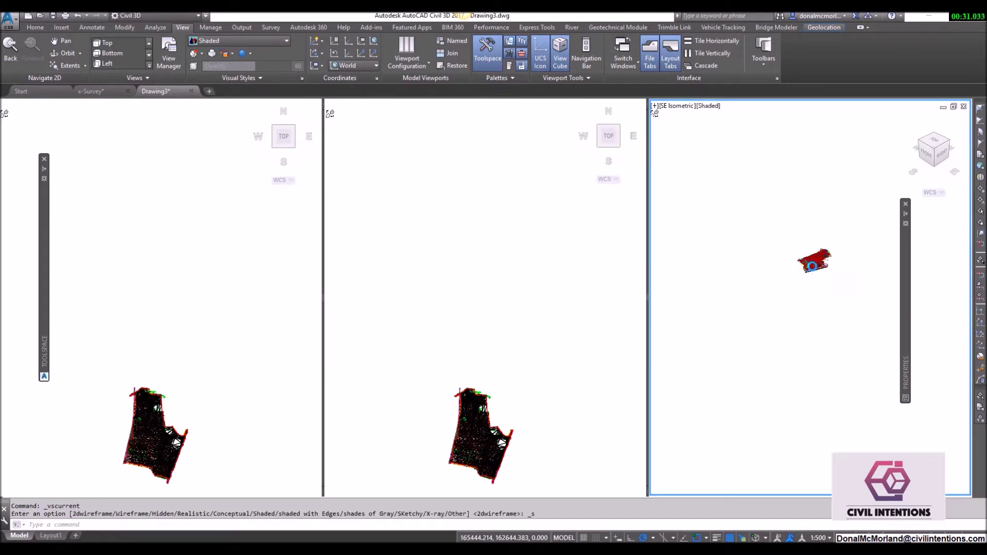
scroll(797, 276, "up", 5)
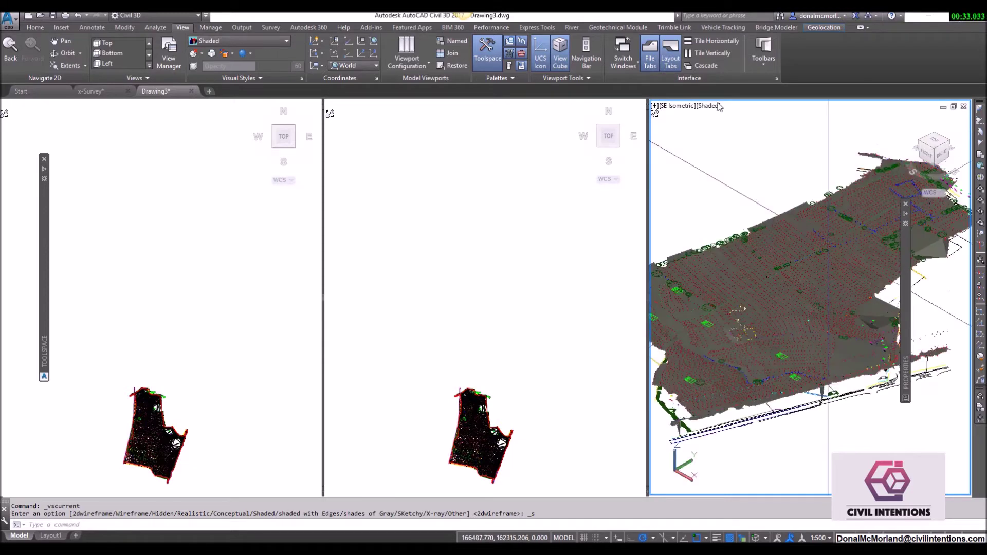
- Close the Properties palette and examine the drain channel on the shaded 3D surface from closer, tilted angles
left_click(906, 205)
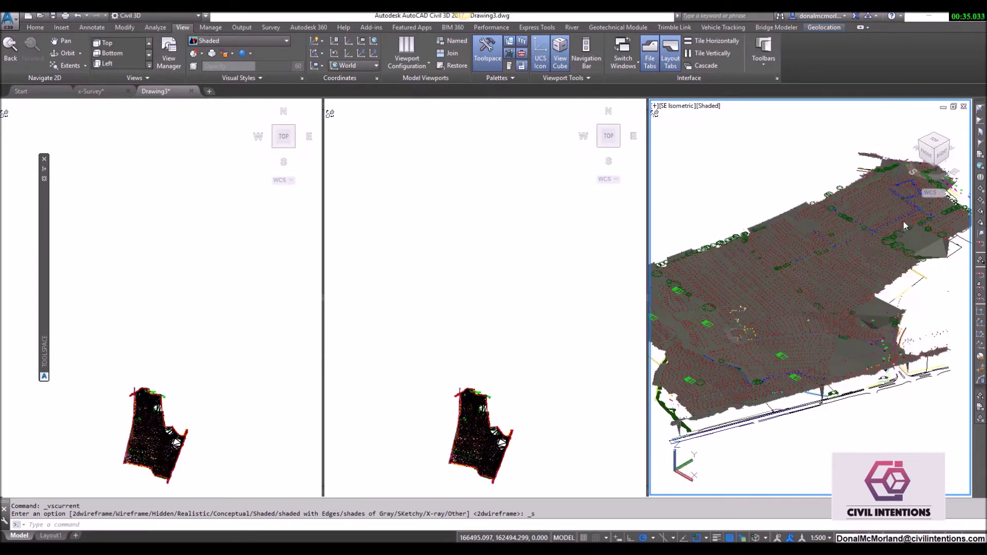
middle_click_drag(816, 308, 803, 180, "shift")
scroll(797, 216, "up", 10)
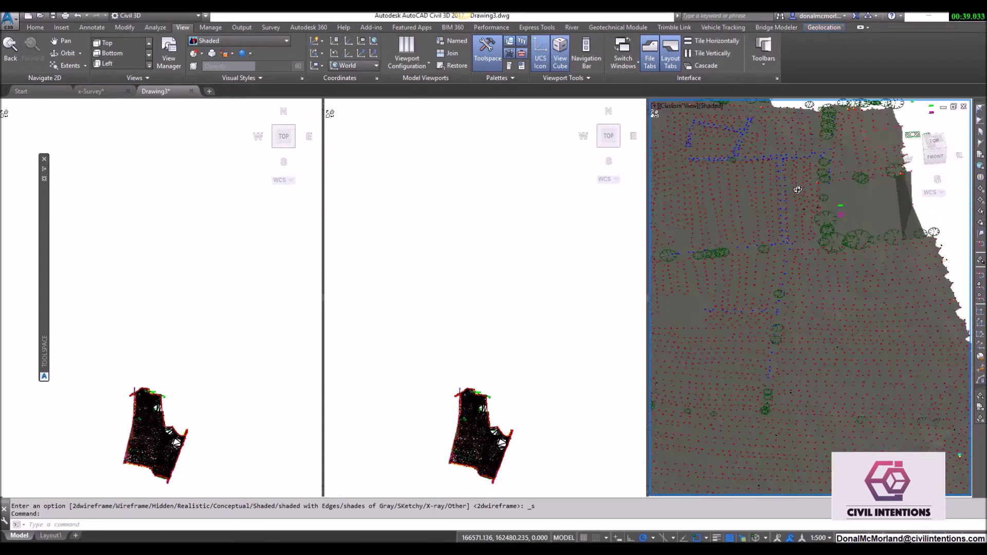
middle_click_drag(771, 304, 837, 351)
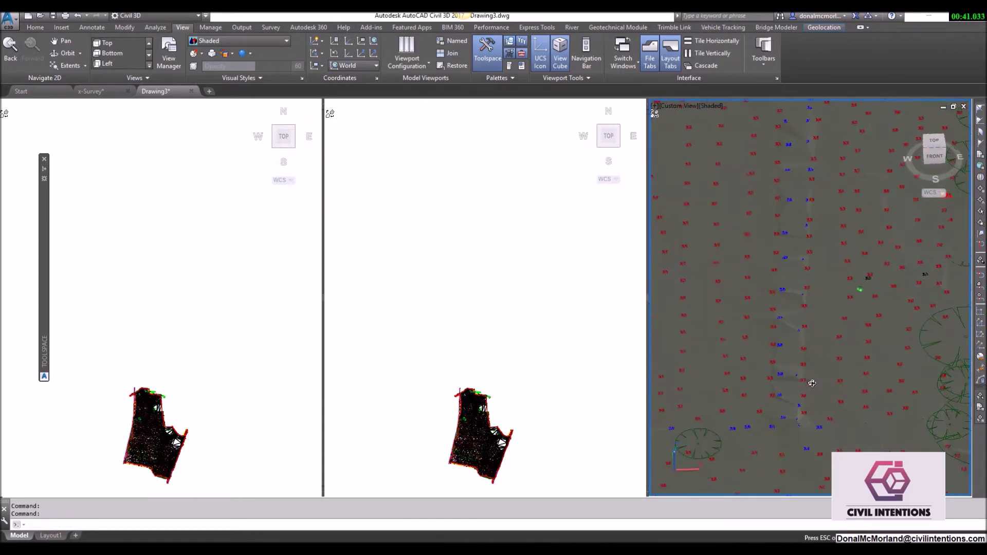
left_click(433, 358)
left_click(285, 385)
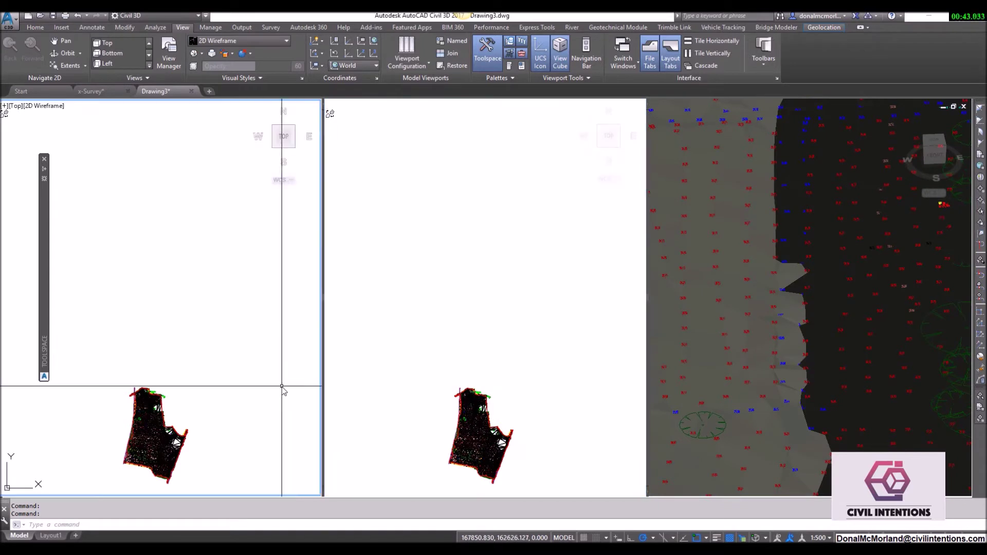
left_click(754, 326)
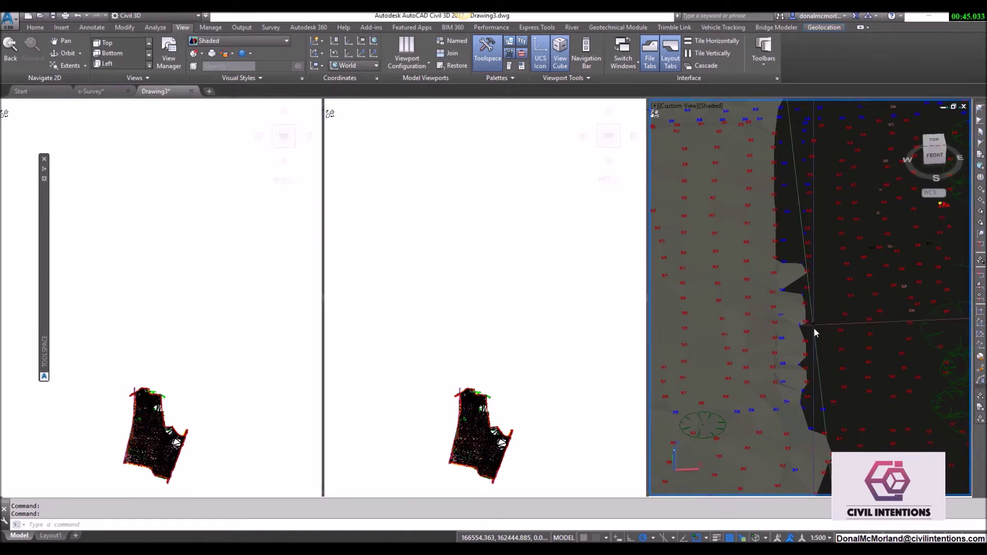
mouse_move(787, 334)
middle_mouse_down()
mouse_move(819, 343)
mouse_move(829, 335)
mouse_move(815, 318)
middle_mouse_up()
mouse_move(752, 381)
middle_mouse_down()
mouse_move(793, 320)
mouse_move(803, 233)
middle_mouse_up()
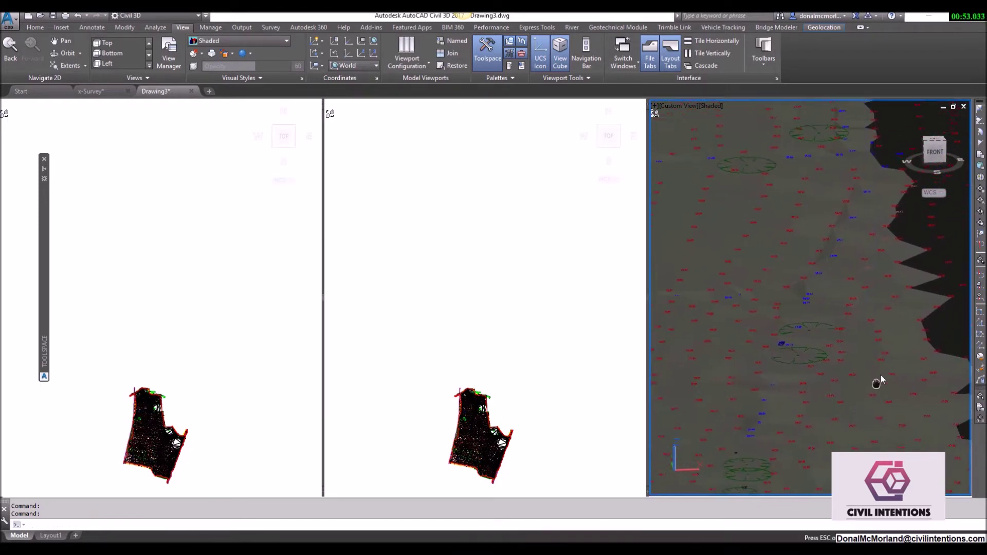
- Draw a straight horizontal polyline across both edges of the drain in the first plan viewport
left_click(465, 260)
left_click(176, 414)
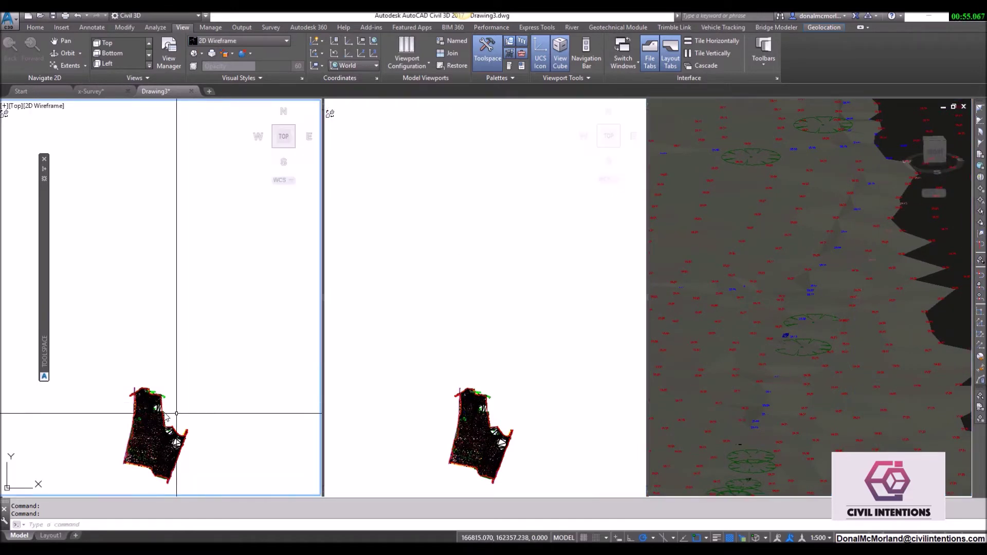
scroll(155, 418, "up", 5)
scroll(249, 250, "up", 5)
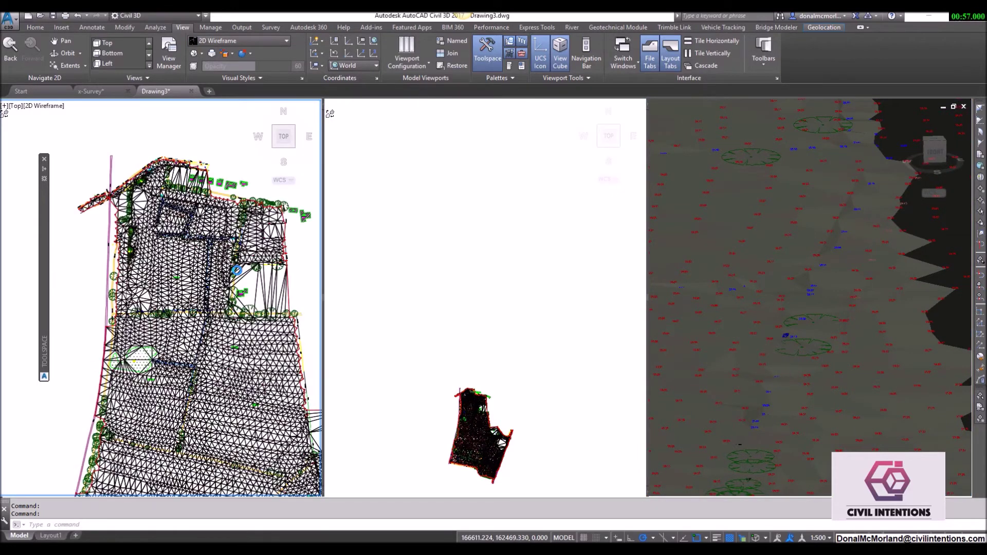
middle_click_drag(216, 298, 237, 323)
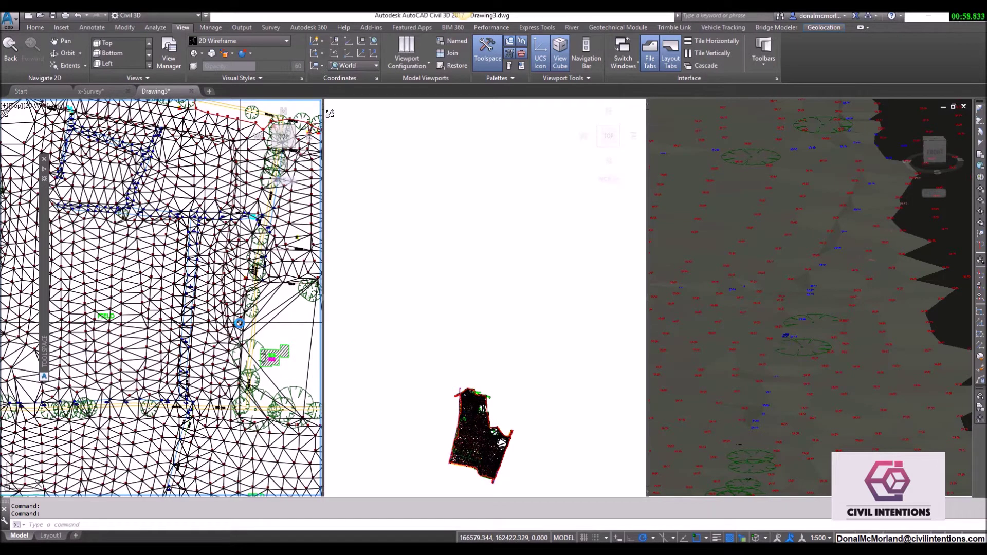
key("Return")
scroll(154, 290, "up", 3)
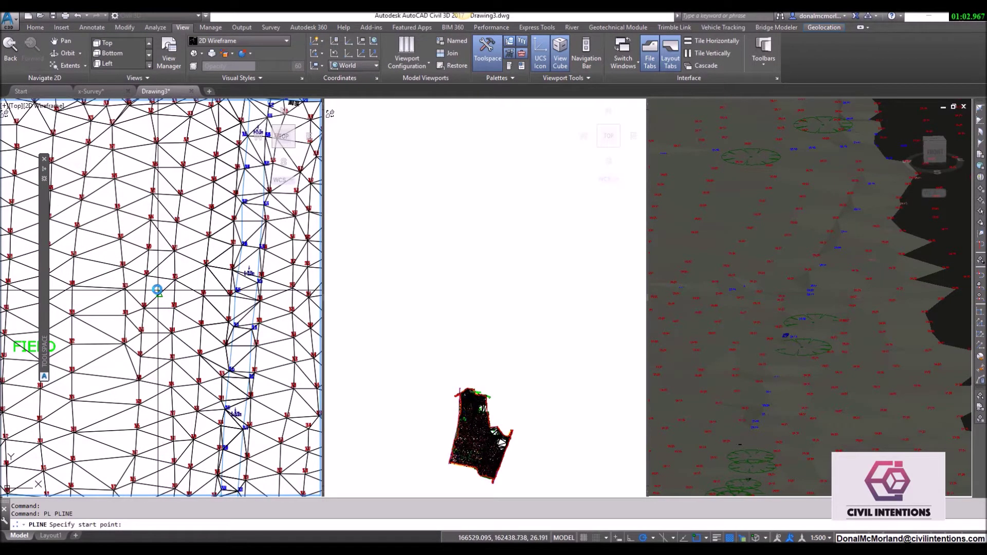
middle_click_drag(174, 273, 134, 330)
scroll(134, 329, "up", 2)
left_click(132, 333)
middle_click_drag(286, 324, 175, 306)
left_click(244, 315)
key("Escape")
- Create a quick profile of EXISTING TOPO along the polyline in 5x Exaggeration style, placed in empty space in the middle viewport
left_click(175, 315)
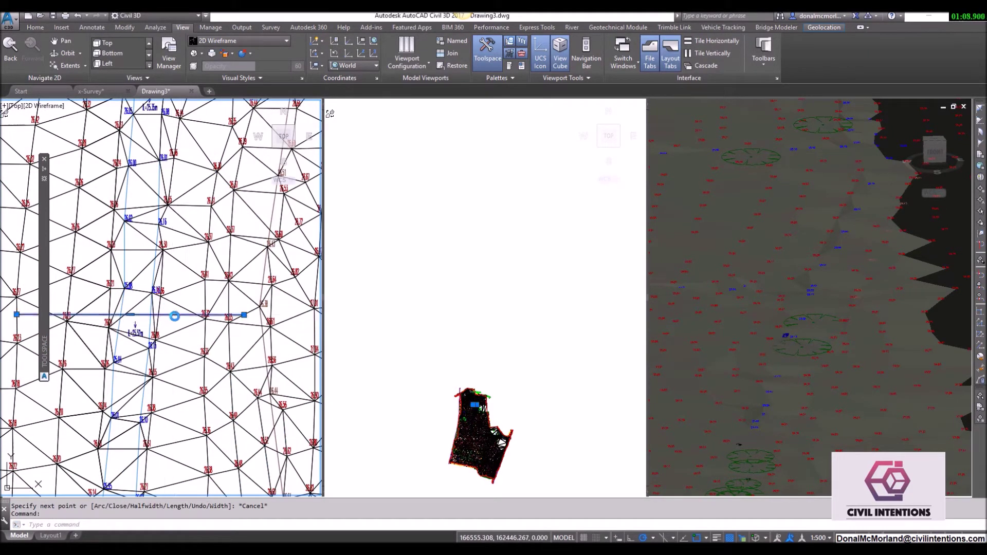
scroll(173, 330, "down", 2)
middle_click_drag(173, 329, 233, 325)
scroll(234, 318, "up", 2)
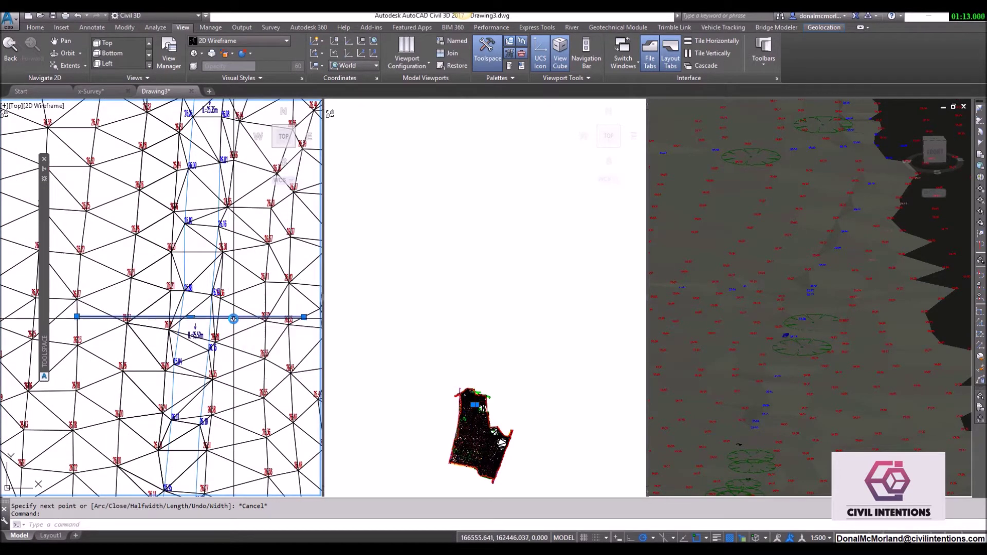
right_click(246, 327)
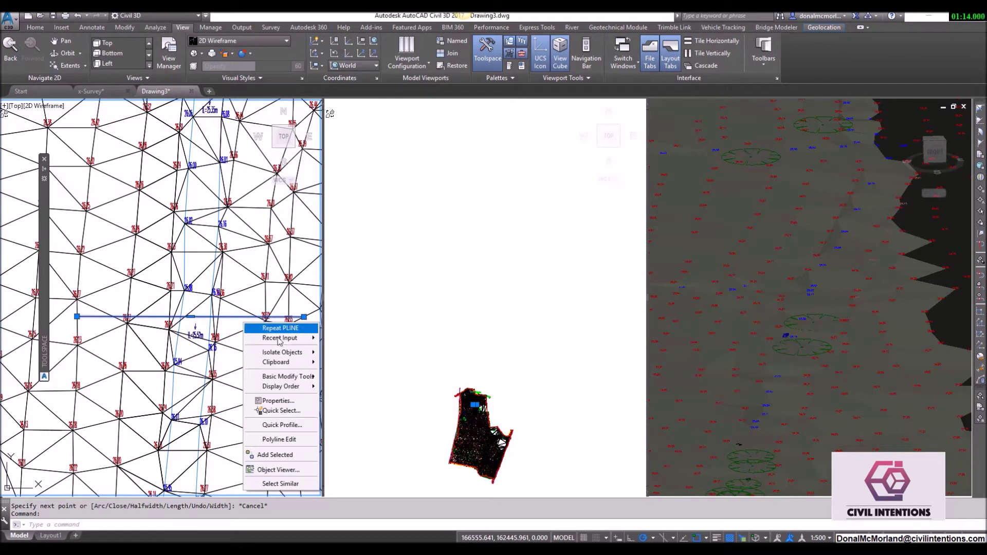
left_click(283, 429)
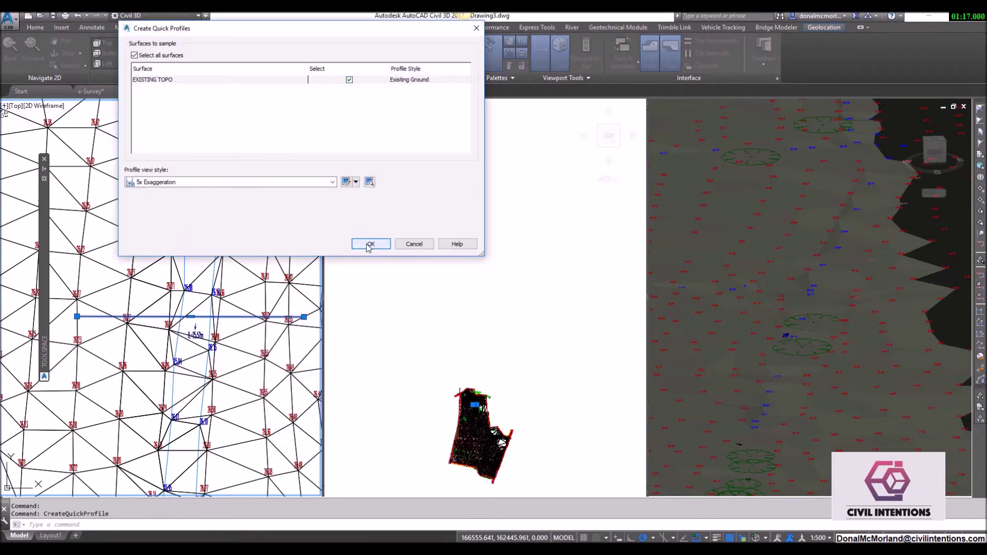
left_click(369, 245)
left_click(414, 303)
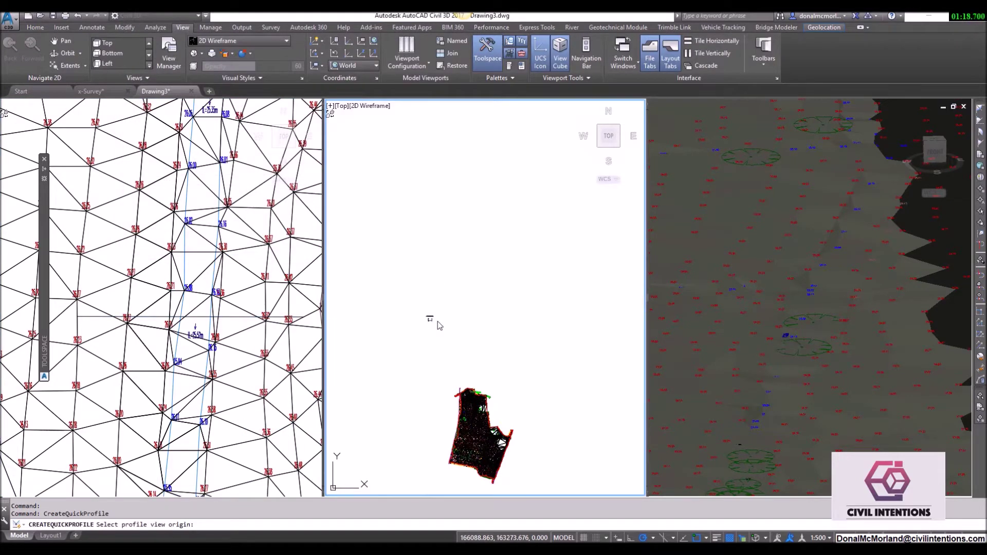
left_click(439, 322)
scroll(408, 315, "up", 6)
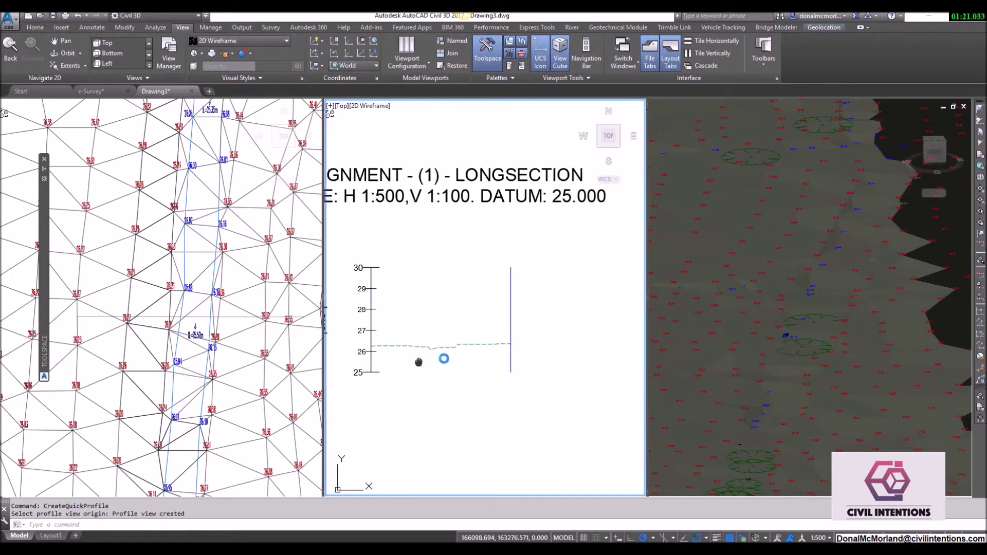
middle_click_drag(413, 362, 462, 356)
- Turn off object snap and move the section polyline a short distance north along the drain
left_click(214, 326)
key("Escape")
left_click(229, 317)
left_click(190, 317)
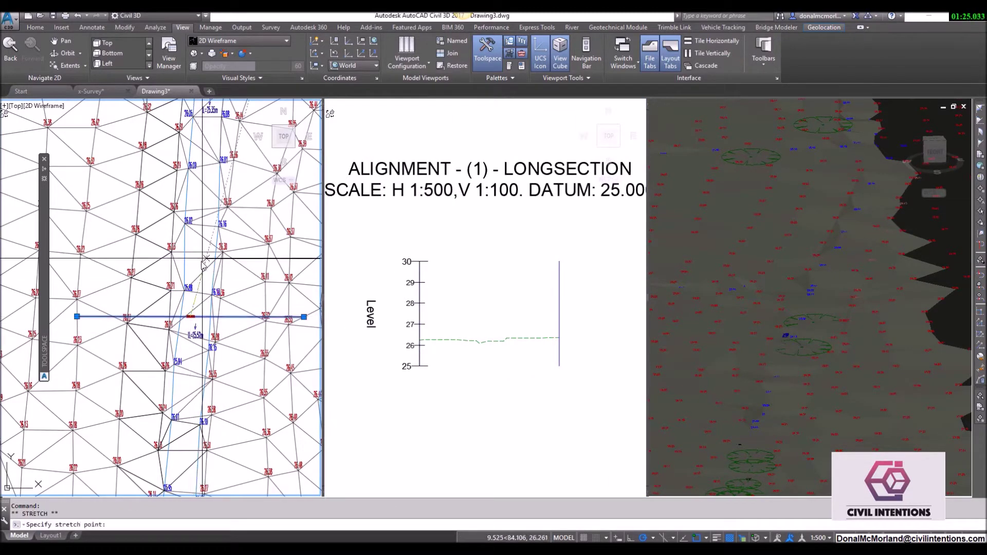
key("F3")
scroll(198, 271, "up", 2)
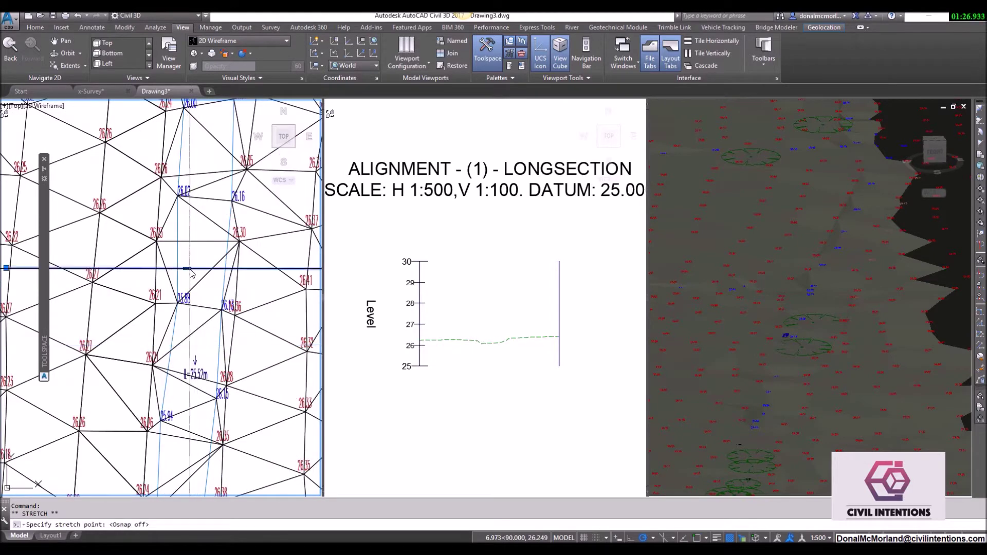
left_click(189, 266)
- Slide the section polyline along the drain and leave it between the 26.00 and 26.02 drain-edge levels
key("Escape")
left_click(187, 268)
scroll(189, 265, "down", 4)
middle_click_drag(190, 250, 191, 292)
scroll(190, 238, "up", 2)
left_click(190, 226)
left_click(190, 226)
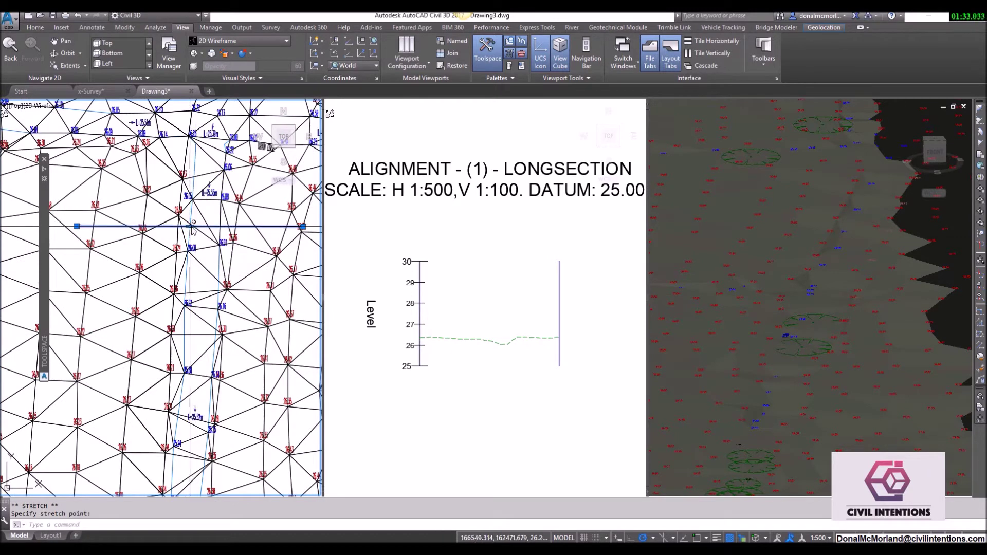
left_click(197, 271)
scroll(198, 269, "up", 3)
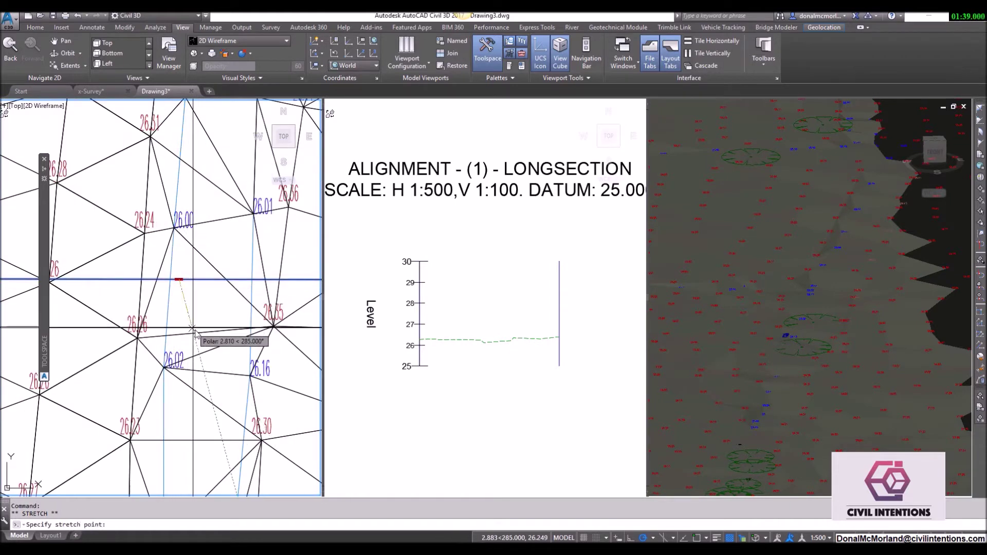
middle_click_drag(193, 335, 191, 289)
key("Escape")
key("Escape")
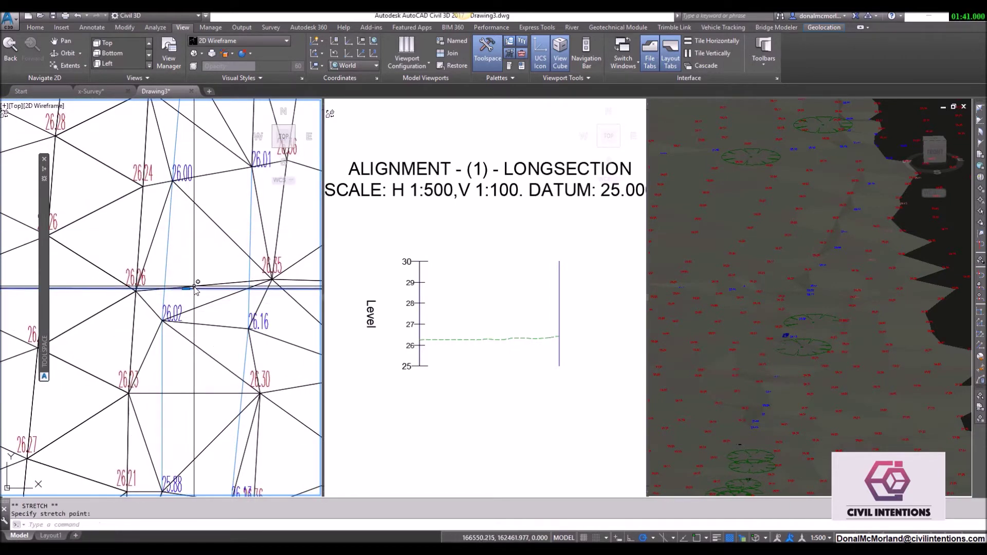
- Compare the drain edge line and surface triangles between the 26.00 and 26.02 levels with the ground profile at that section
scroll(219, 298, "down", 5)
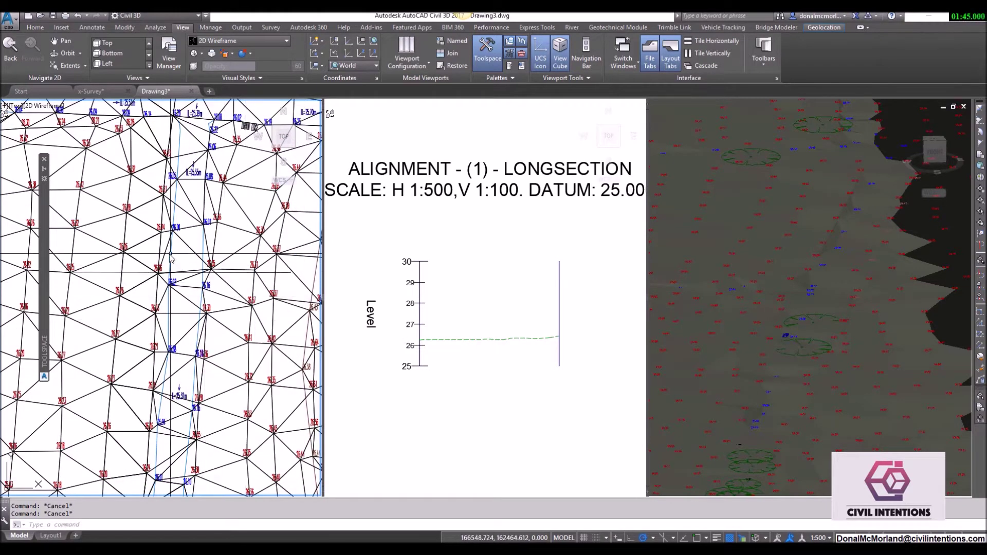
left_click(171, 256)
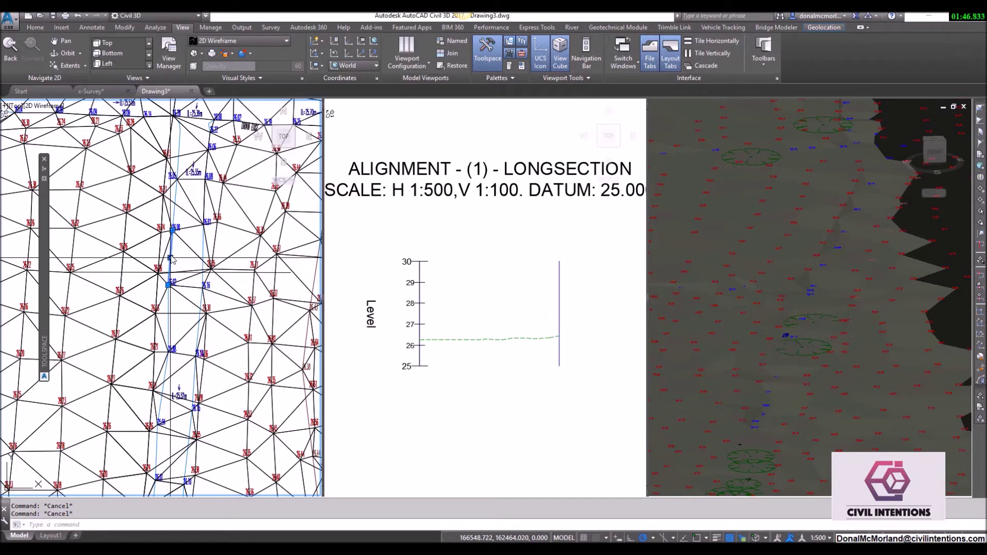
key("Escape")
scroll(203, 259, "down", 3)
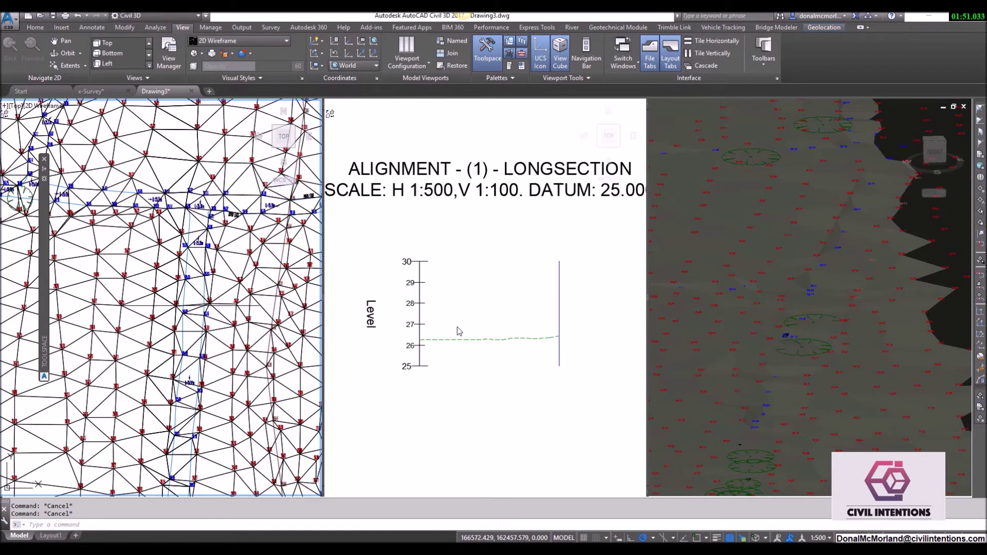
left_click(485, 342)
scroll(487, 340, "up", 2)
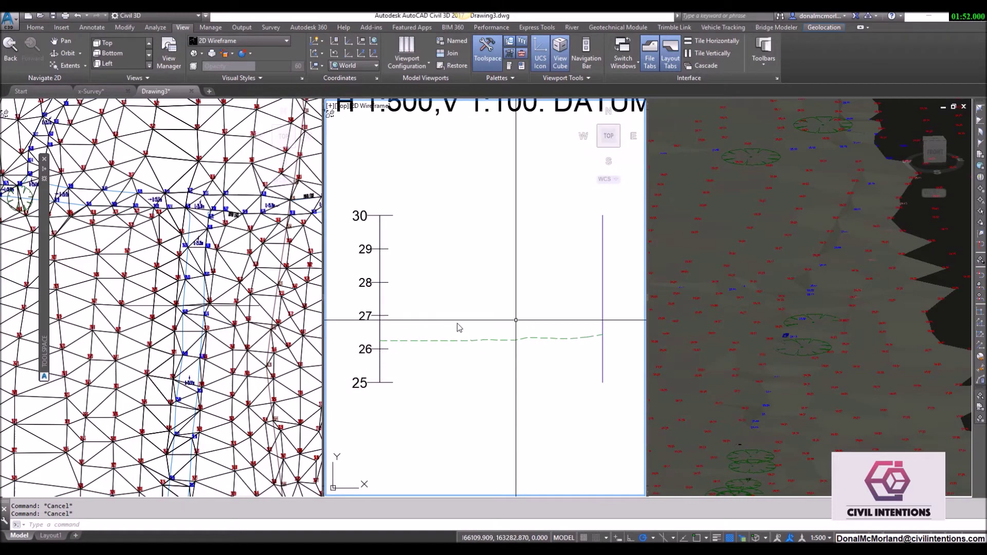
left_click(188, 299)
scroll(186, 298, "up", 5)
left_click(173, 271)
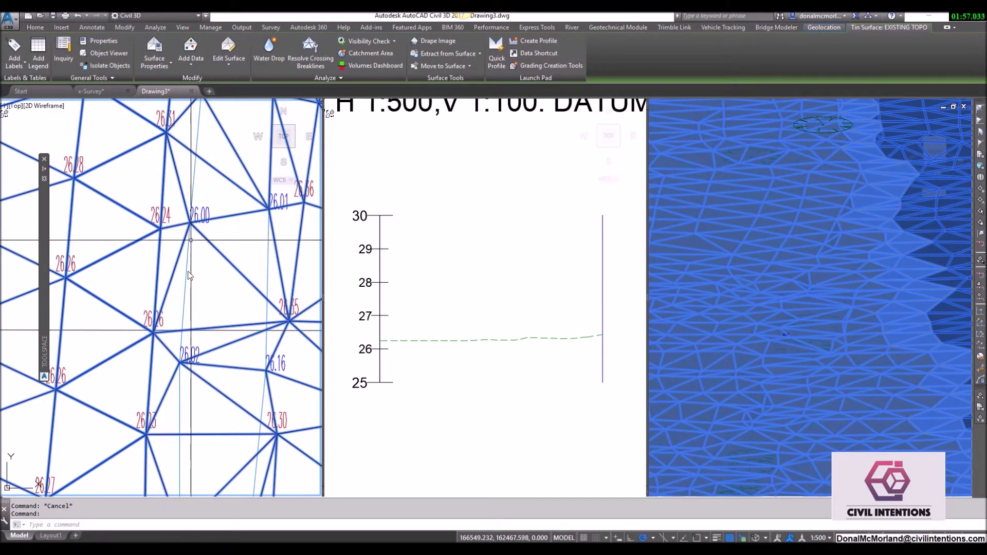
key("Escape")
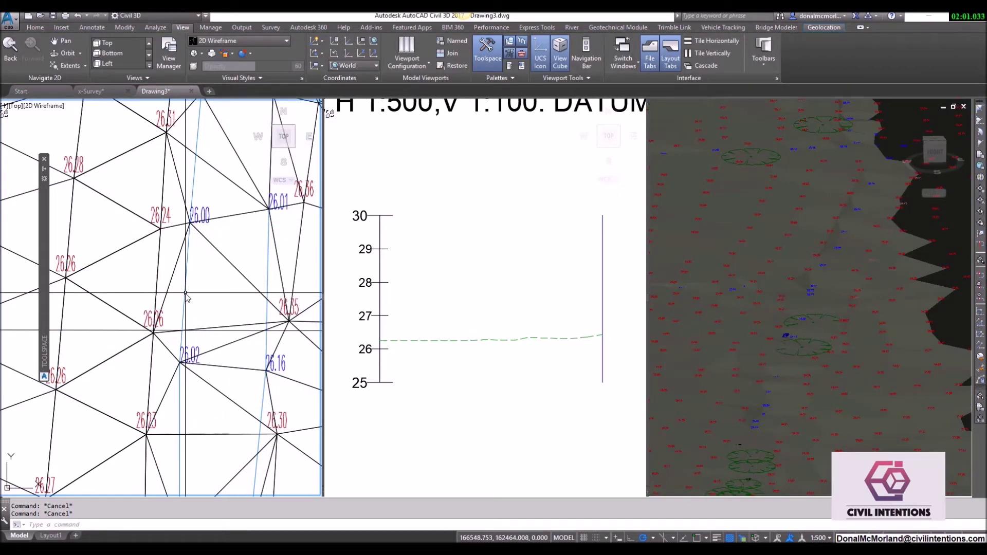
mouse_move(186, 294)
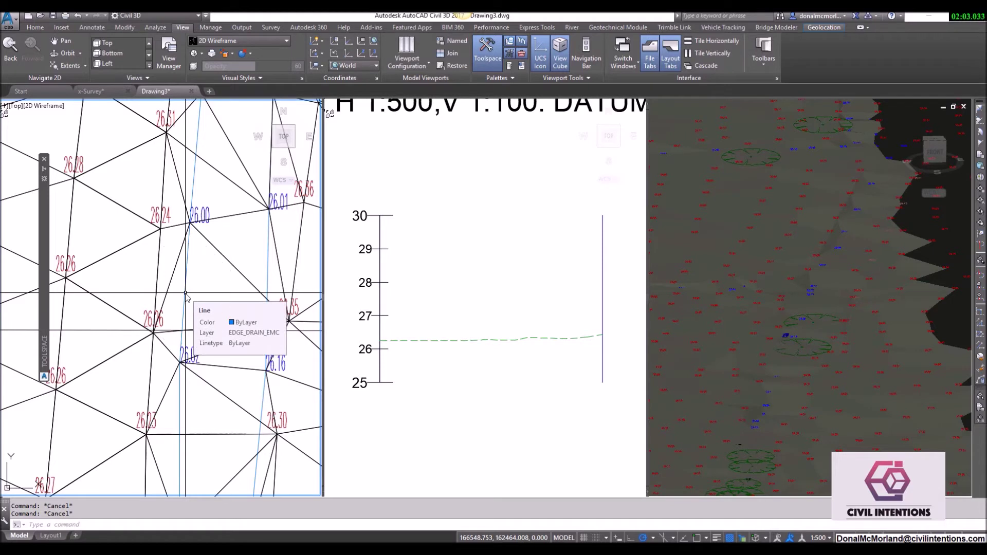
left_click(514, 335)
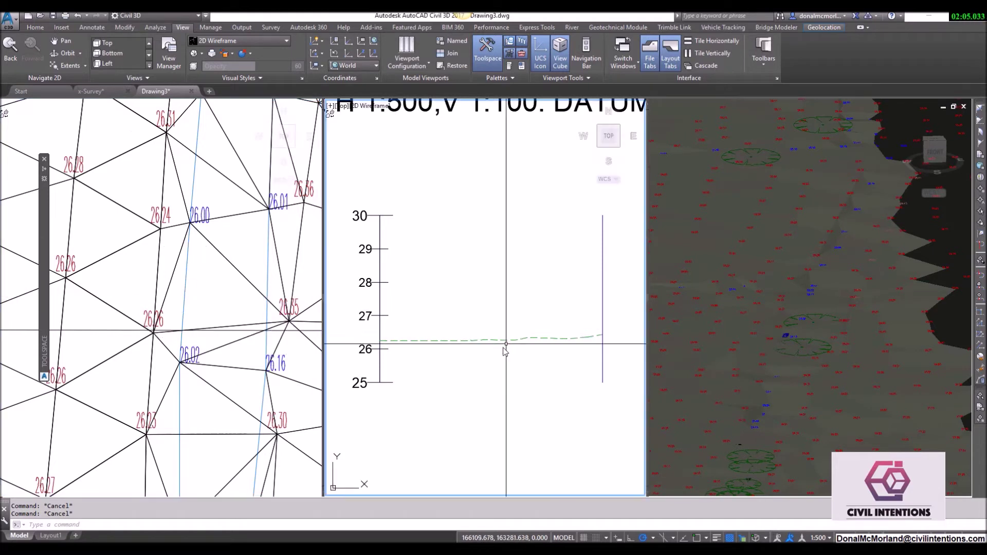
scroll(504, 339, "up", 3)
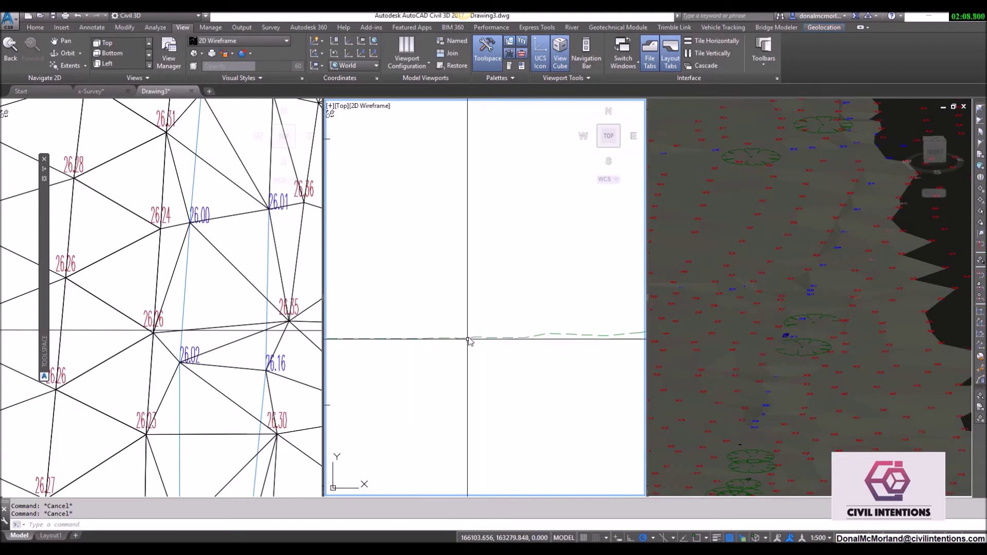
- Select the drain's west edge line between the 26.00 and 26.02 levels together with all similar lines in the plan
key("ctrl")
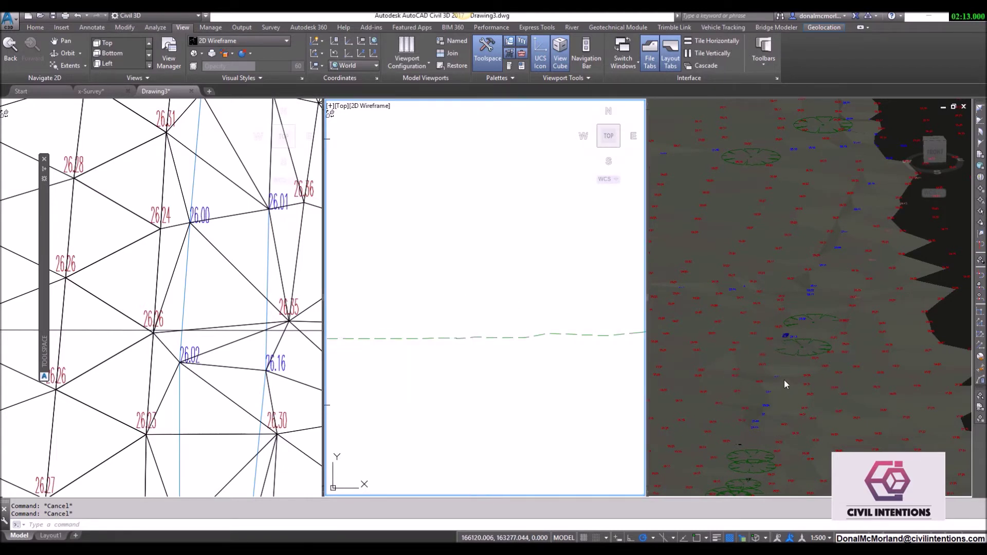
left_click(460, 271)
key("Escape")
key("Escape")
left_click(191, 276)
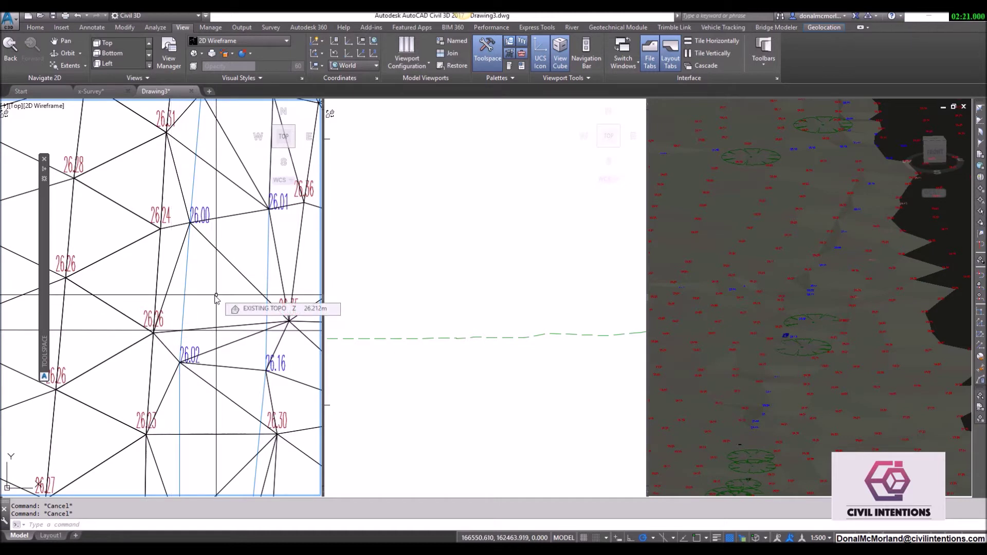
middle_click_drag(186, 270, 205, 297)
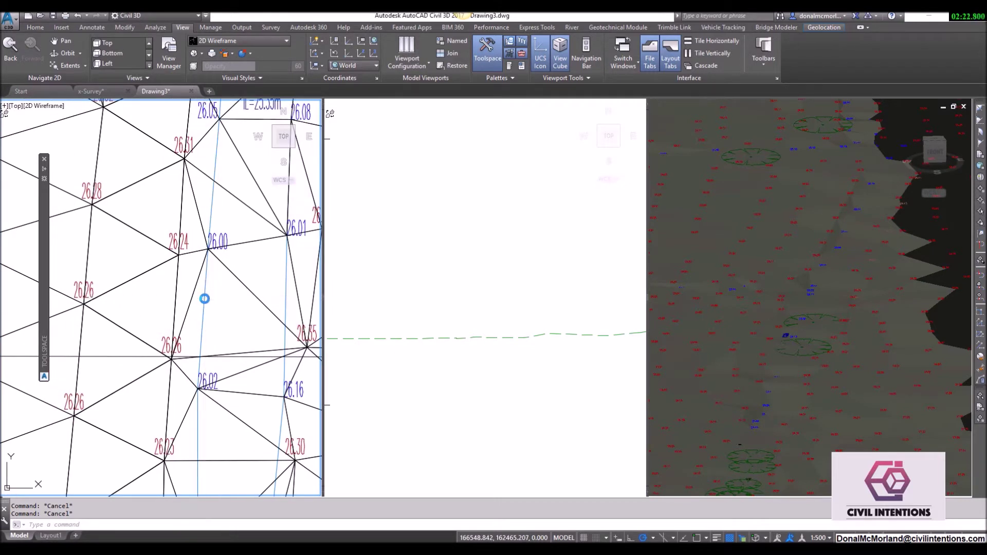
left_click(204, 298)
scroll(212, 303, "down", 5)
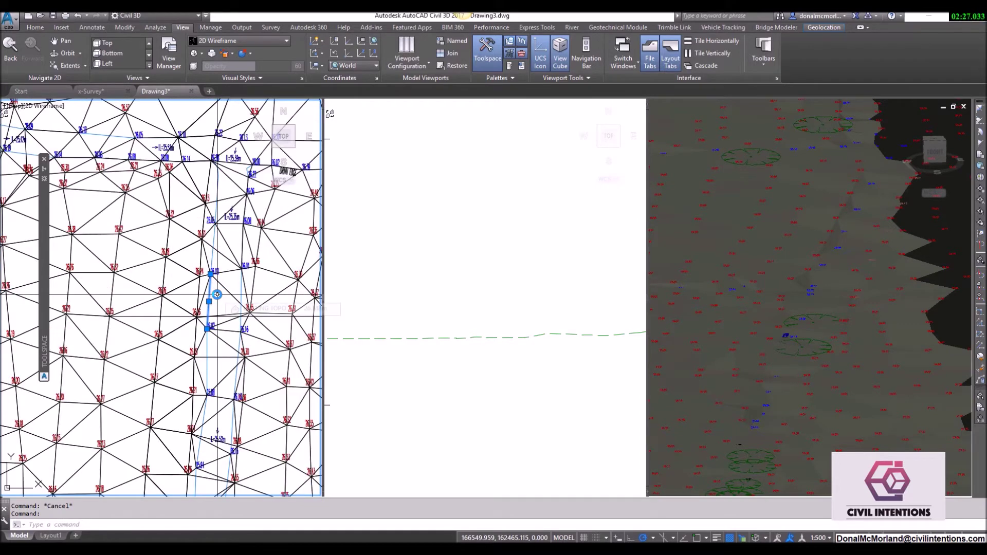
right_click(218, 297)
left_click(254, 451)
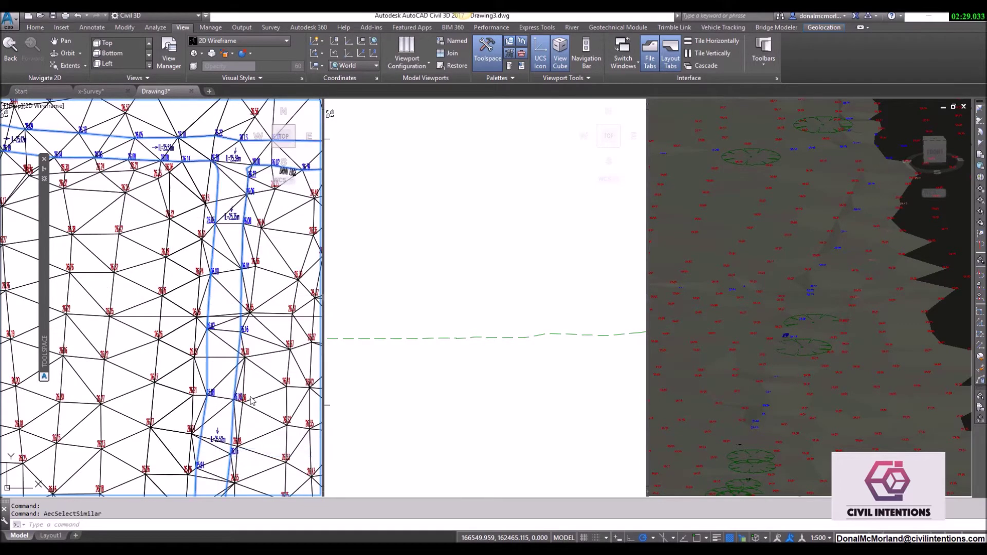
- Add the selected drain lines to the EXISTING TOPO surface definition as Proximity breaklines
scroll(217, 317, "down", 10)
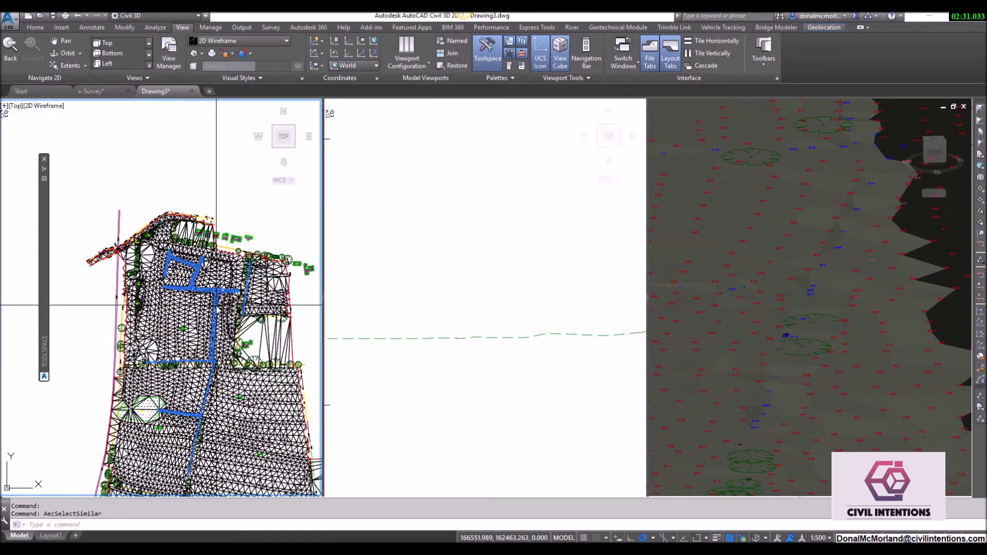
scroll(217, 316, "up", 10)
middle_click_drag(217, 324, 215, 340)
scroll(216, 339, "up", 3)
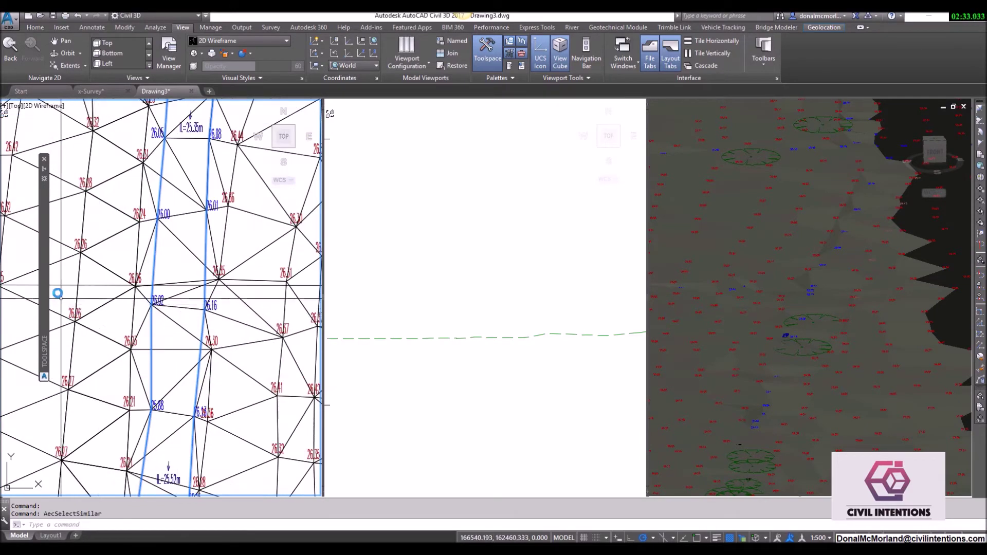
mouse_move(82, 253)
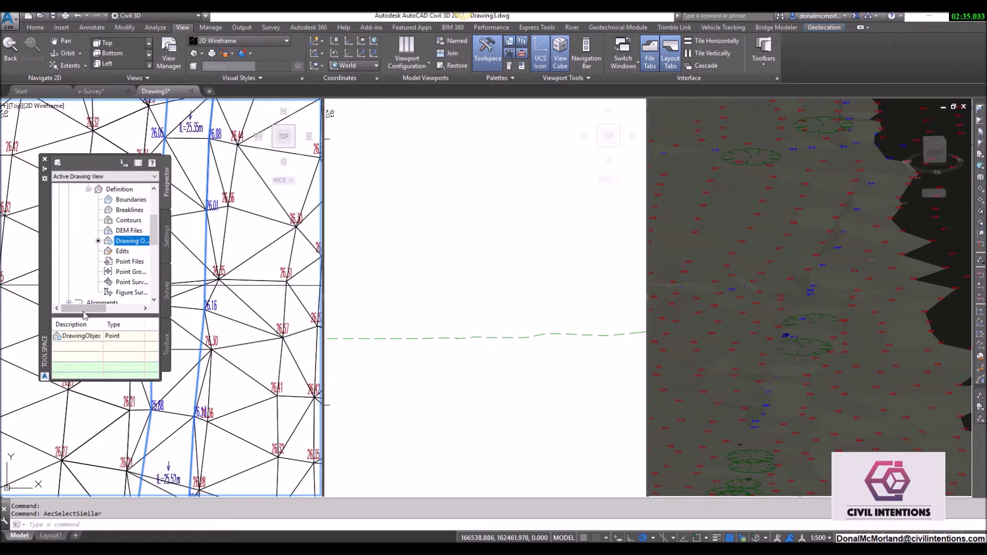
scroll(151, 239, "up", 2)
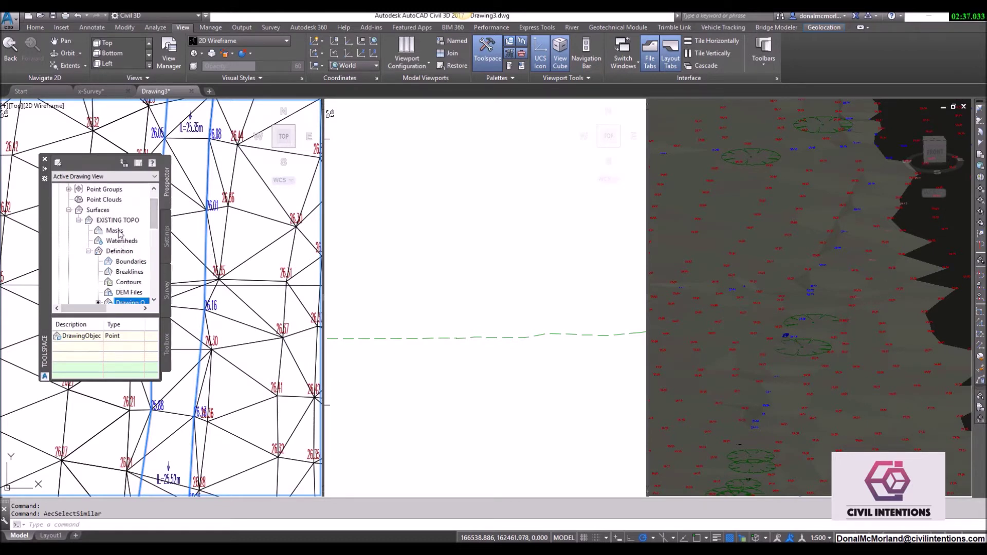
left_click(118, 252)
left_click(129, 273)
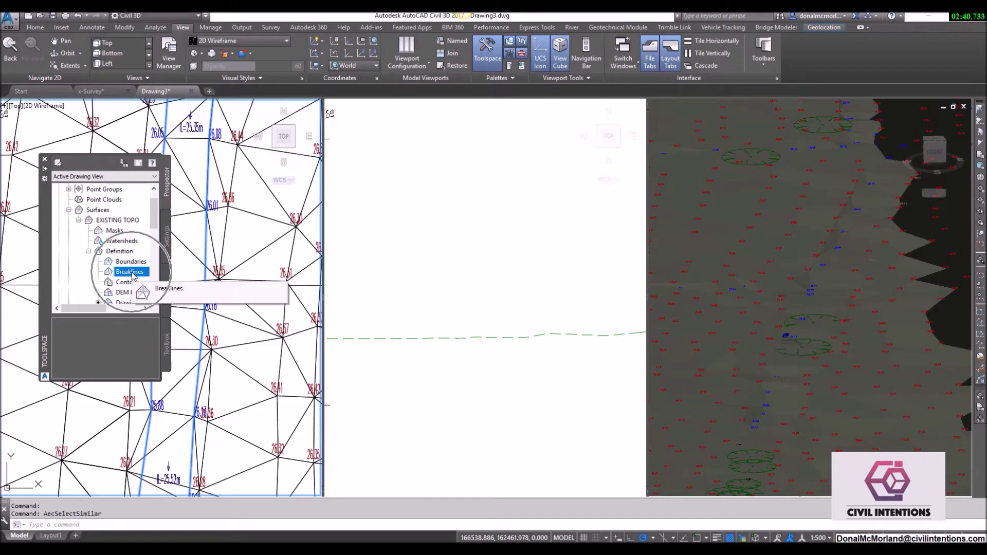
left_click(165, 279)
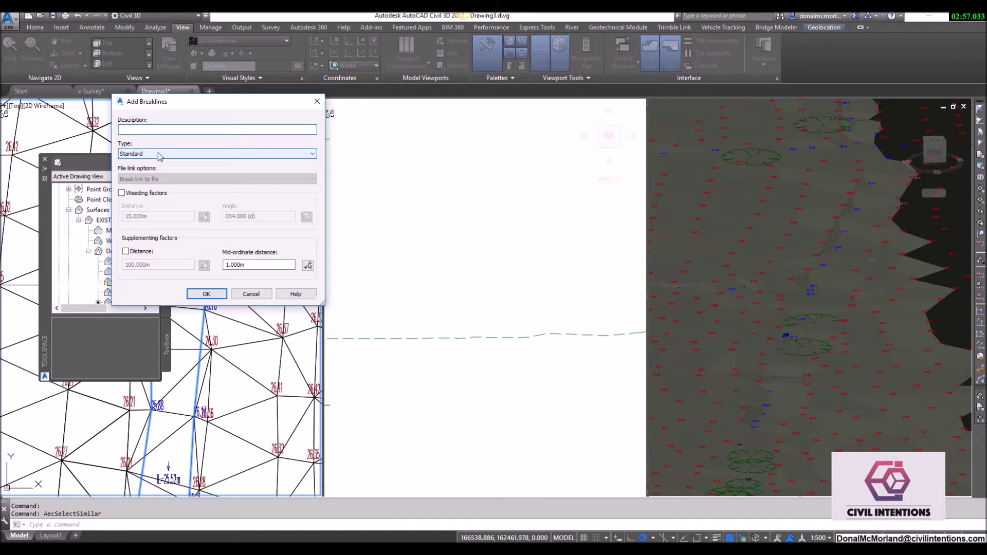
left_click(160, 154)
left_click(145, 168)
left_click(134, 158)
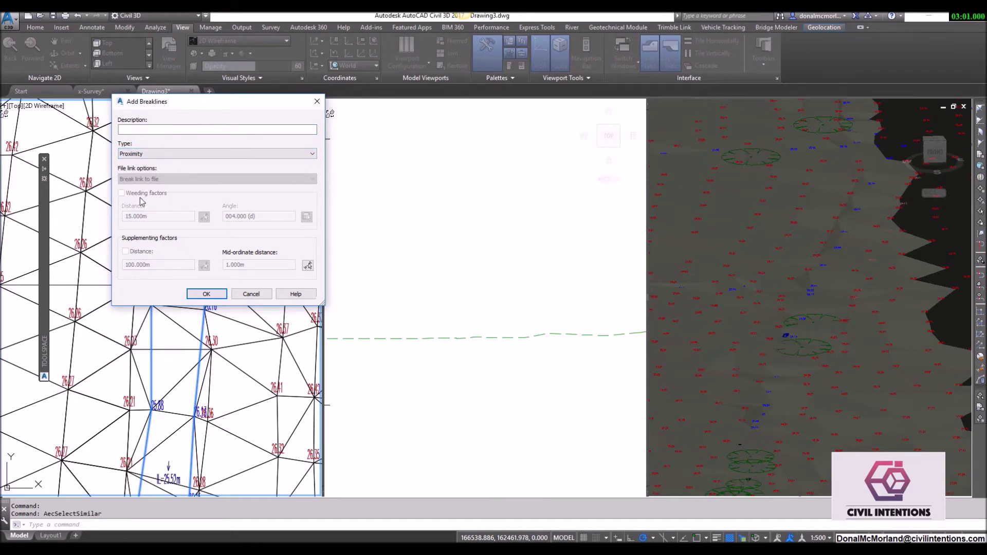
left_click(205, 295)
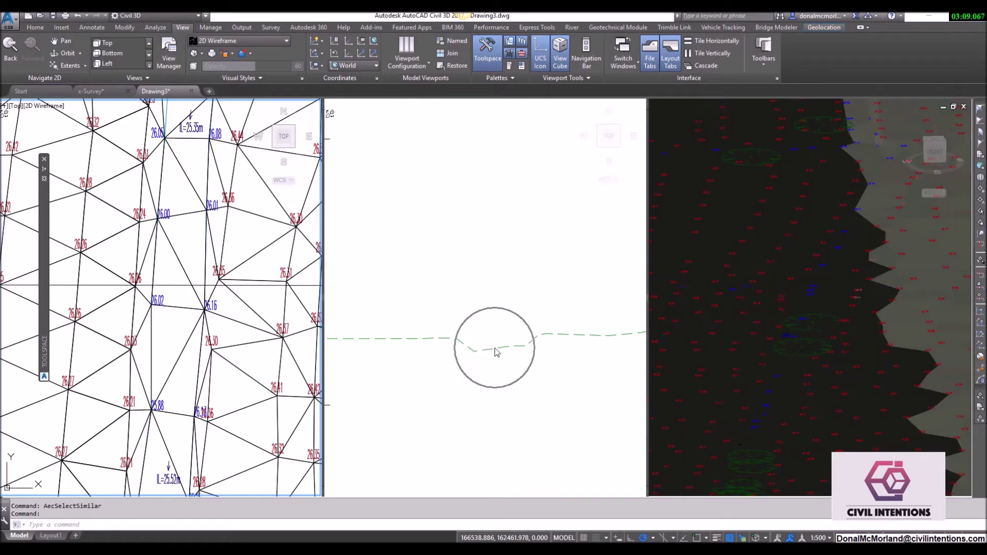
- Compare the drain's shape in the shaded 3D model, the quick profile and the plan triangles between its edge lines
left_click(748, 300)
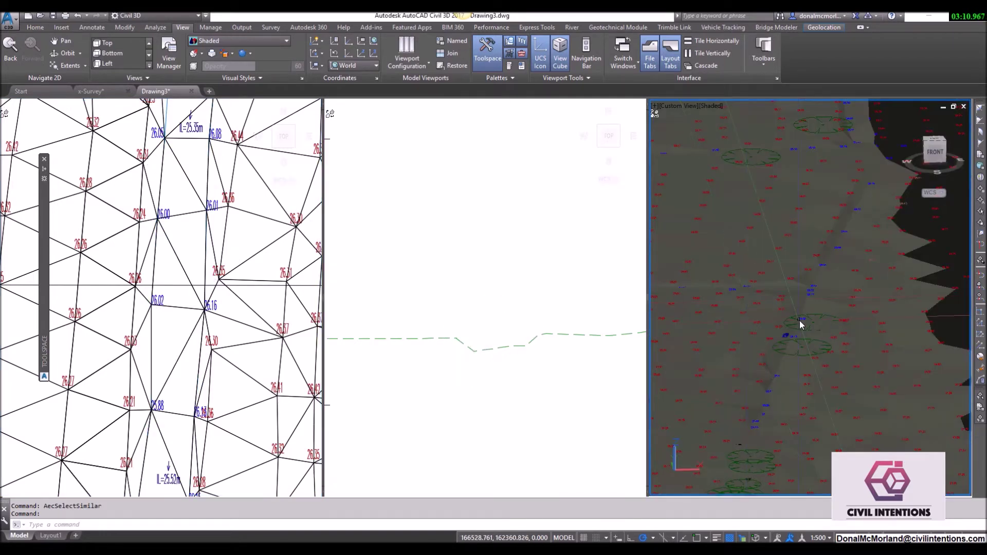
mouse_move(819, 350)
middle_mouse_down()
mouse_move(795, 344)
mouse_move(787, 326)
mouse_move(759, 376)
mouse_move(802, 341)
mouse_move(796, 321)
middle_mouse_up()
scroll(753, 336, "up", 2)
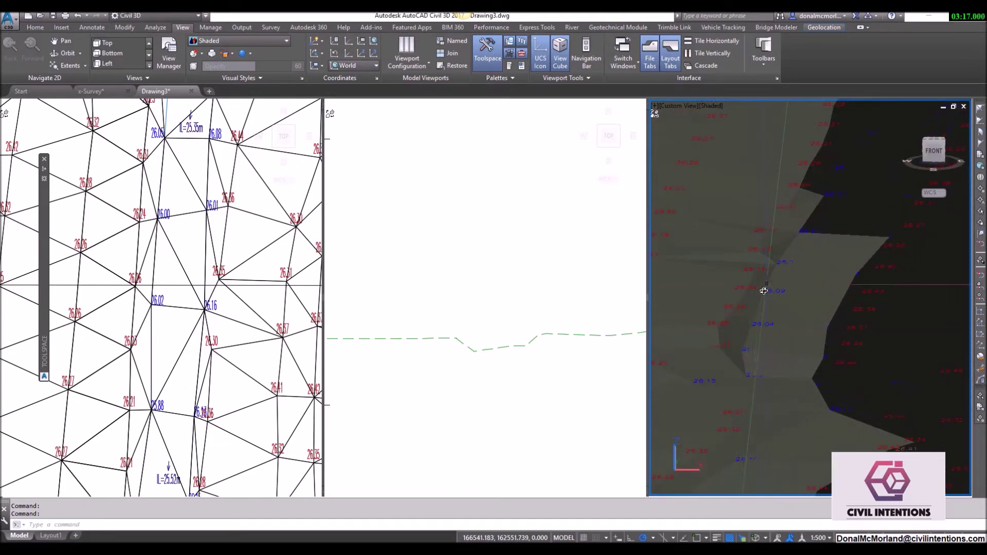
left_click(511, 331)
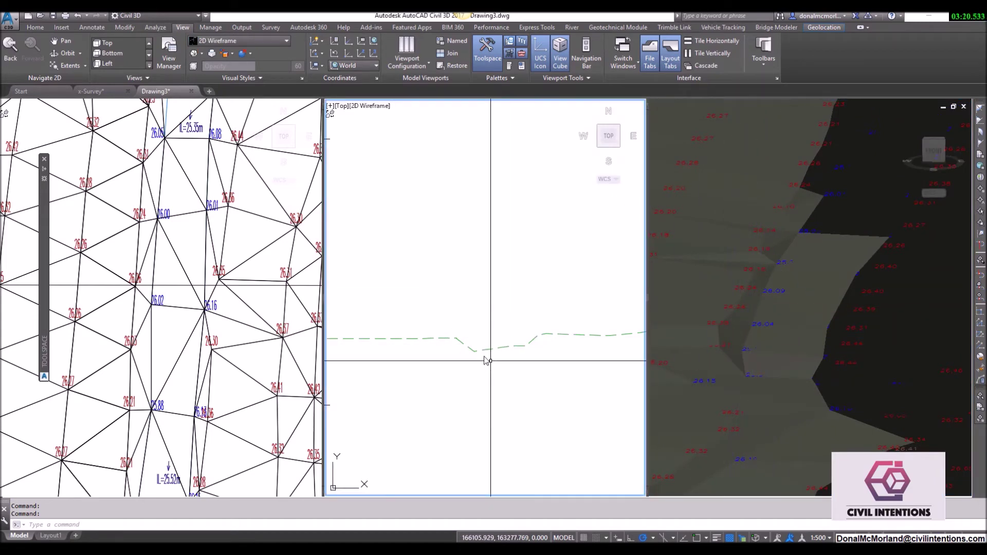
left_click(179, 350)
left_click(181, 354)
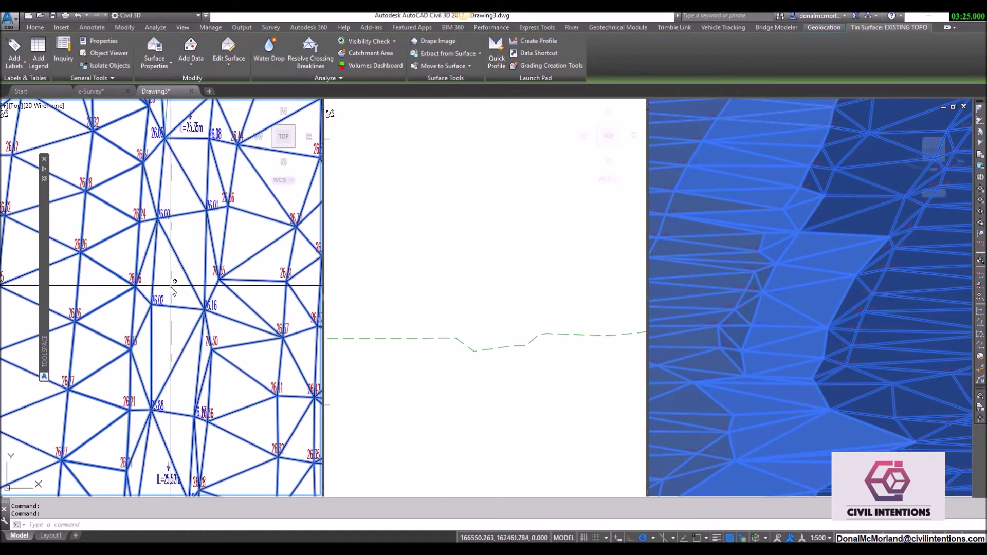
middle_click_drag(172, 286, 172, 303)
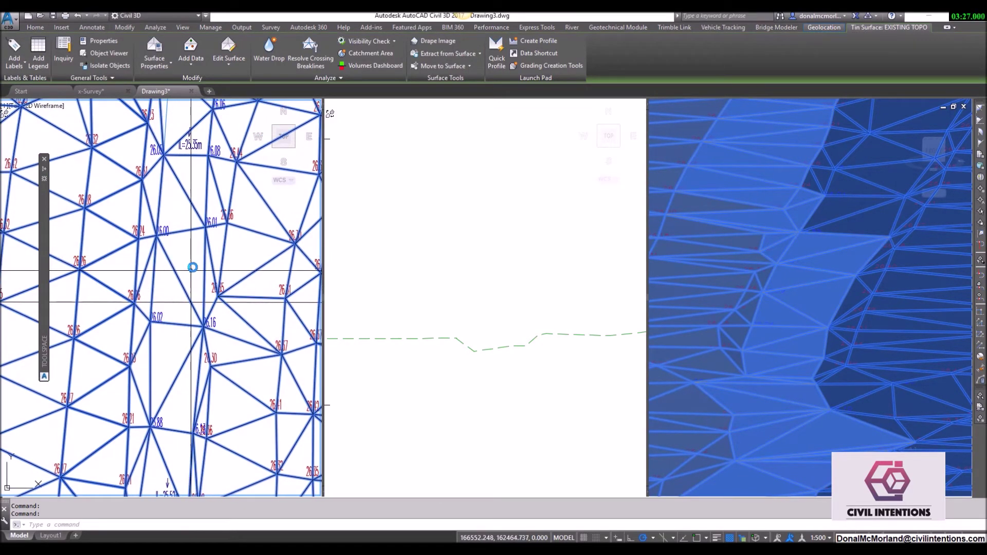
key("ctrl")
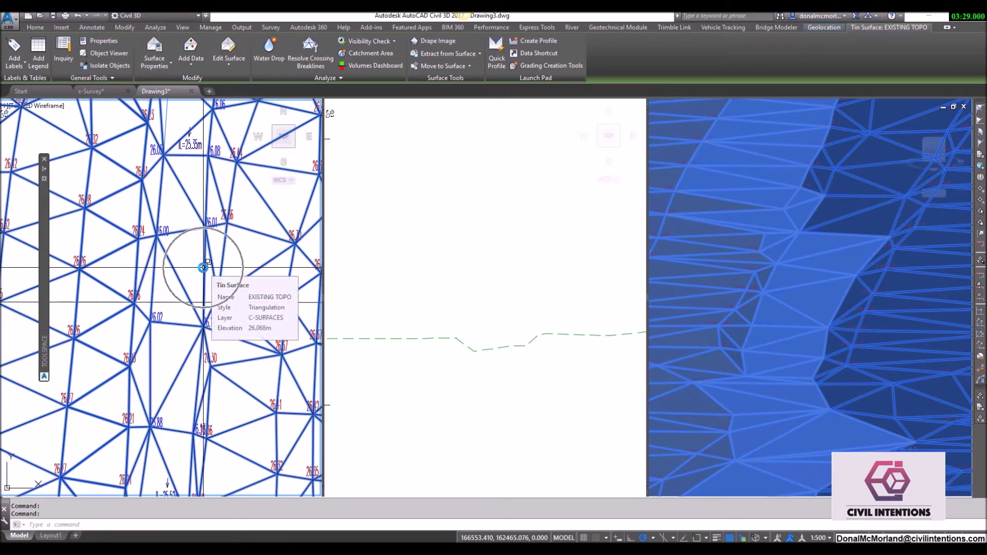
- Slide the section polyline north along the drain and leave it between the 26.05 and 26.00 west-edge levels
scroll(209, 270, "down", 5)
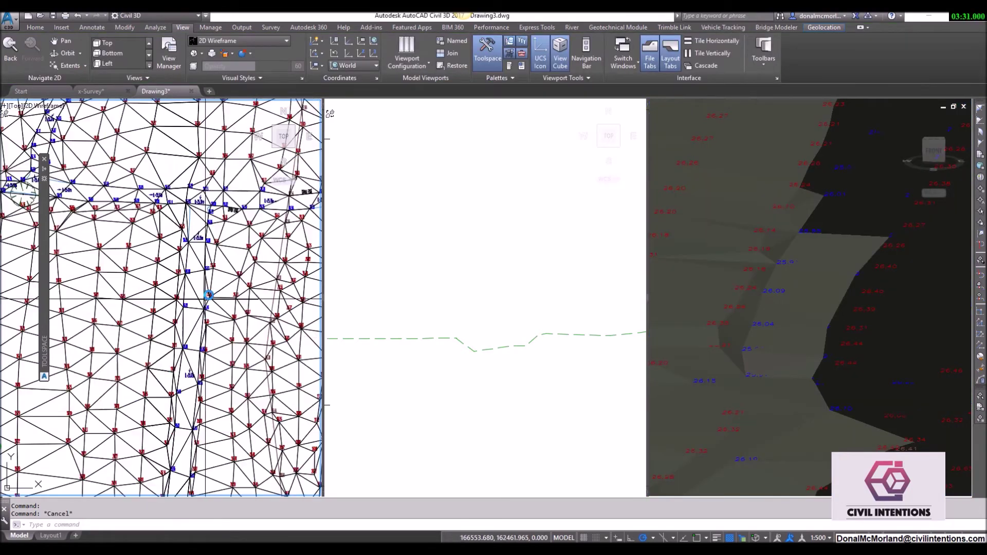
scroll(170, 322, "up", 5)
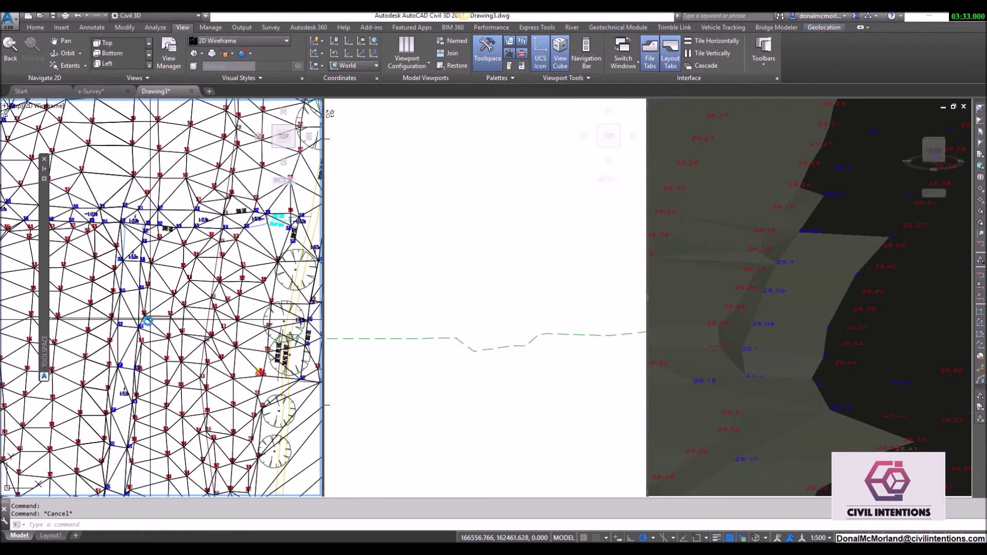
scroll(123, 318, "up", 3)
left_click(120, 316)
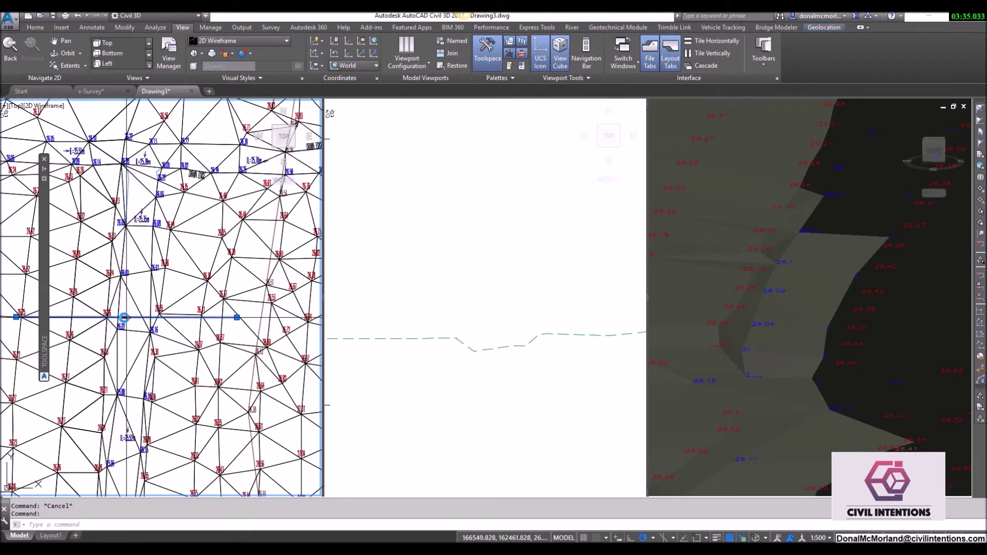
left_click(125, 317)
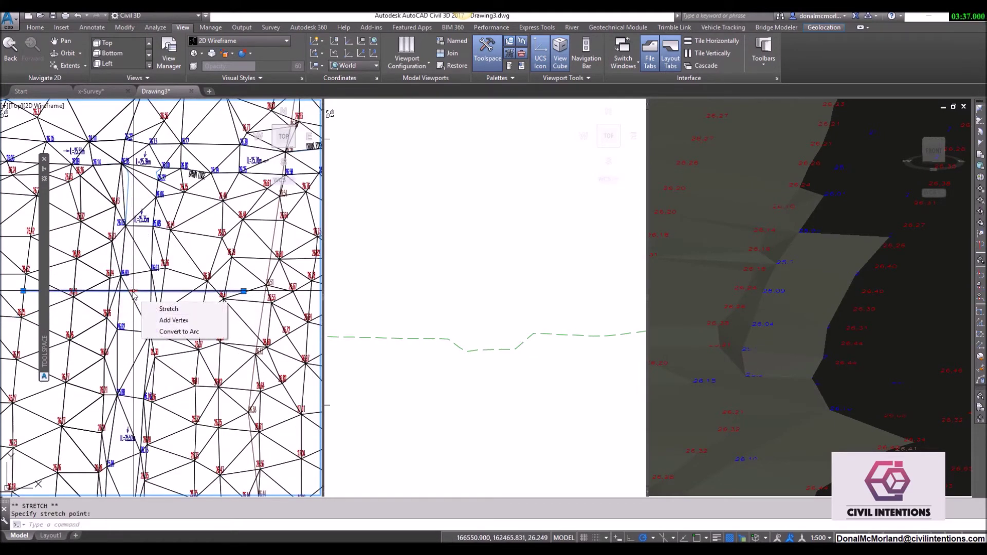
left_click(134, 250)
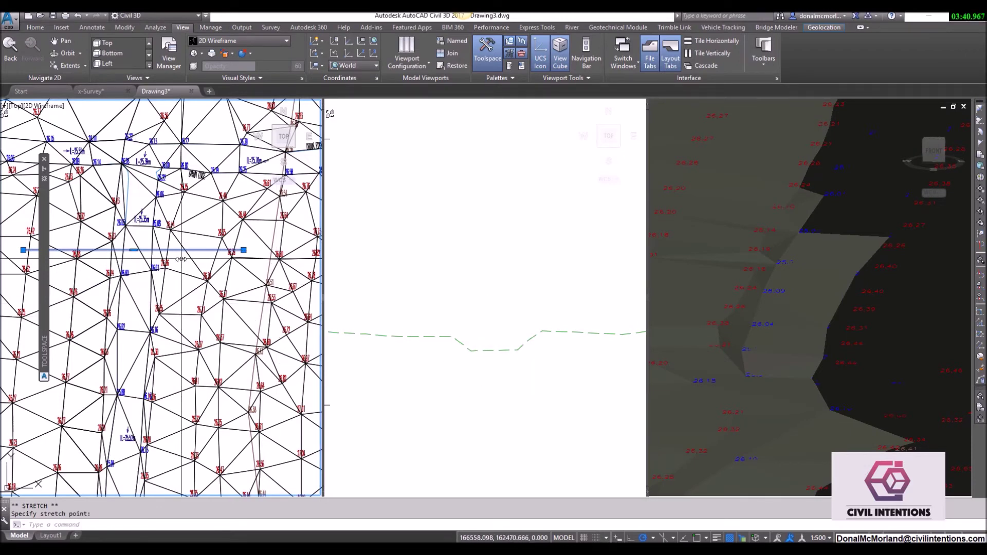
- Switch the plan to a single viewport and examine the surface triangulation along the eastern side of the site
scroll(177, 260, "down", 5)
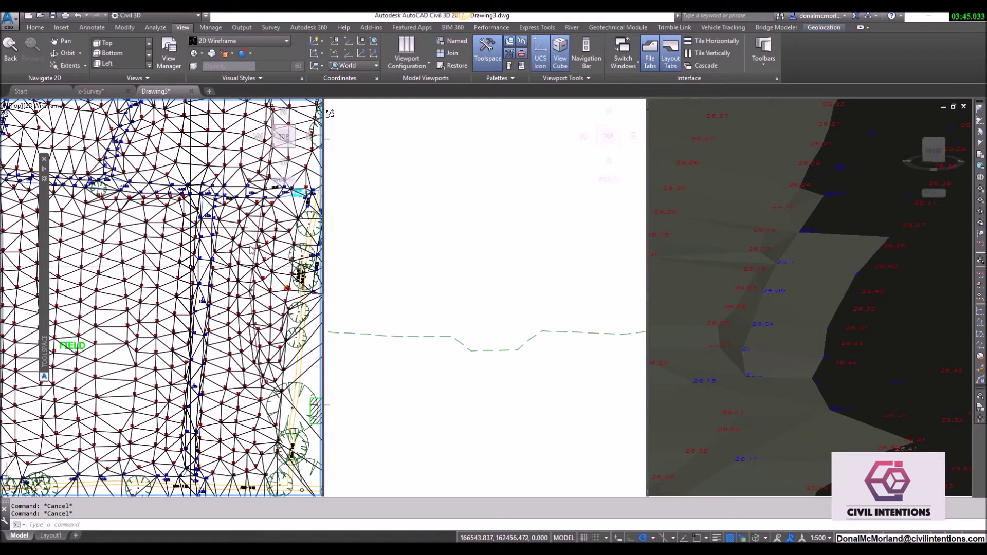
left_click(405, 66)
left_click(411, 83)
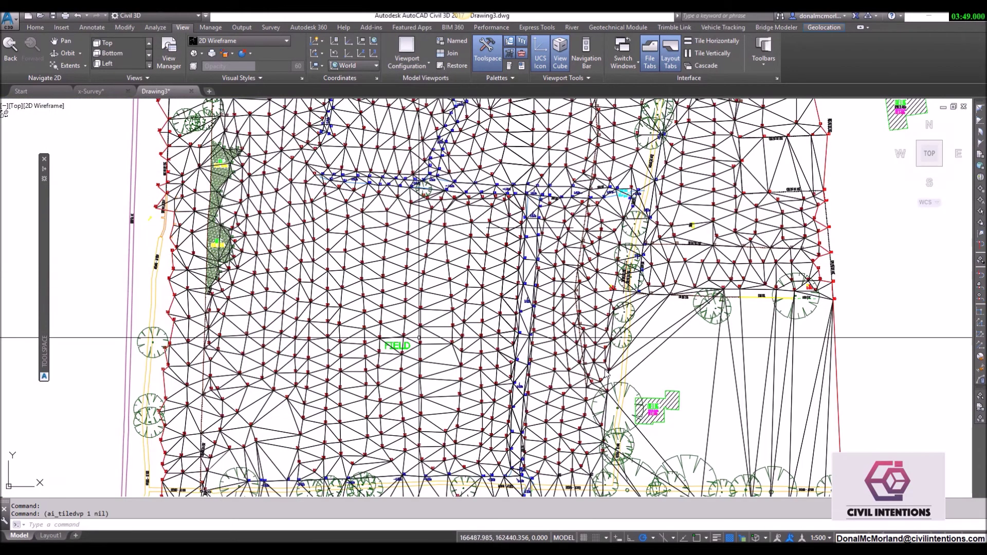
scroll(572, 319, "down", 4)
scroll(573, 319, "up", 2)
key("Escape")
middle_click_drag(625, 345, 529, 293)
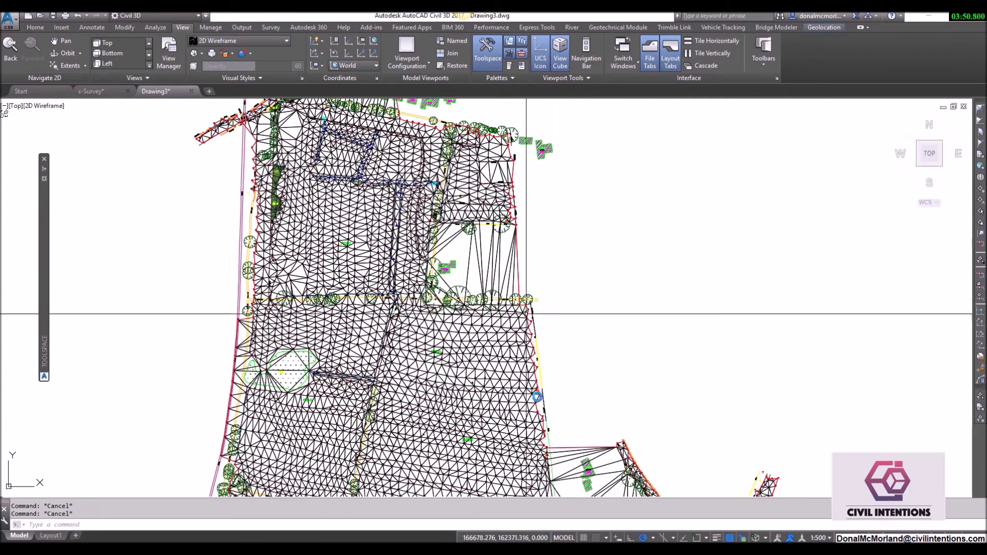
middle_click_drag(605, 470, 553, 335)
scroll(524, 318, "down", 2)
scroll(447, 233, "up", 2)
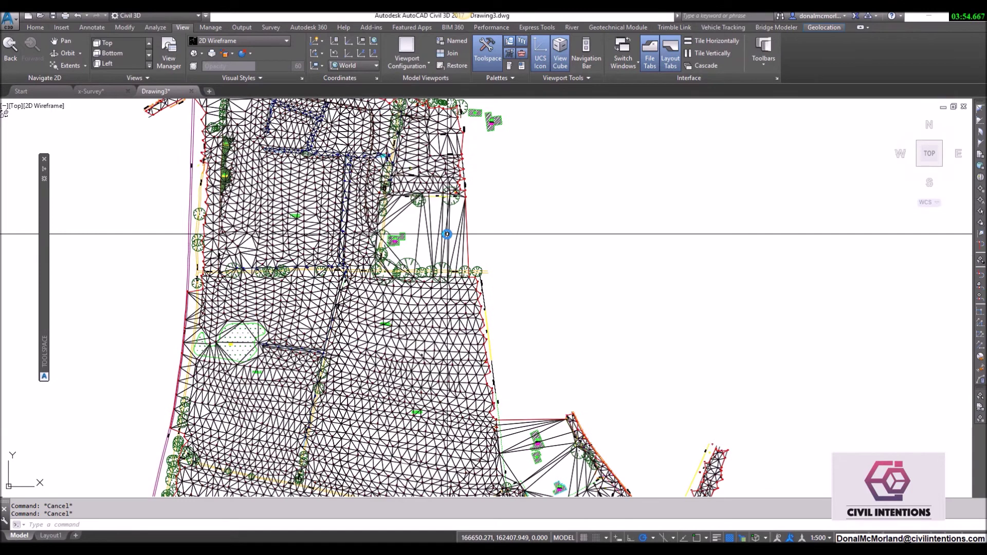
- Set Use maximum angle to No in EXISTING TOPO's build options and rebuild the surface
left_click(456, 239)
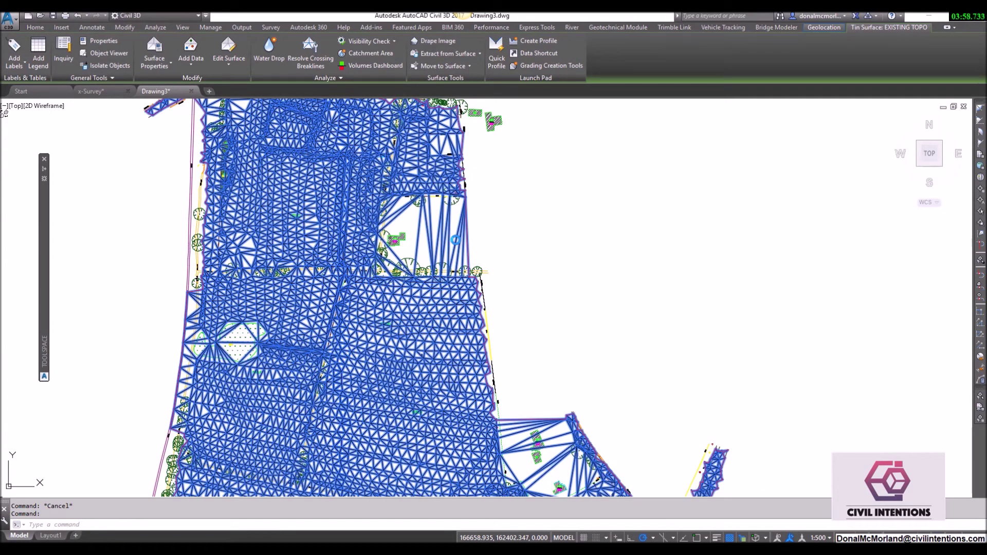
scroll(329, 259, "down", 2)
middle_click_drag(420, 337, 304, 268)
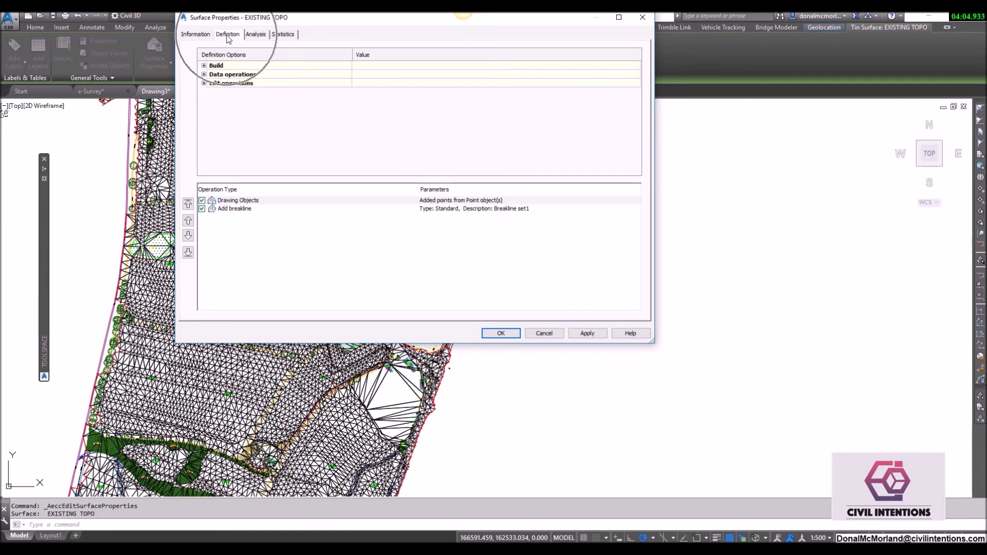
left_click(203, 66)
left_click(366, 119)
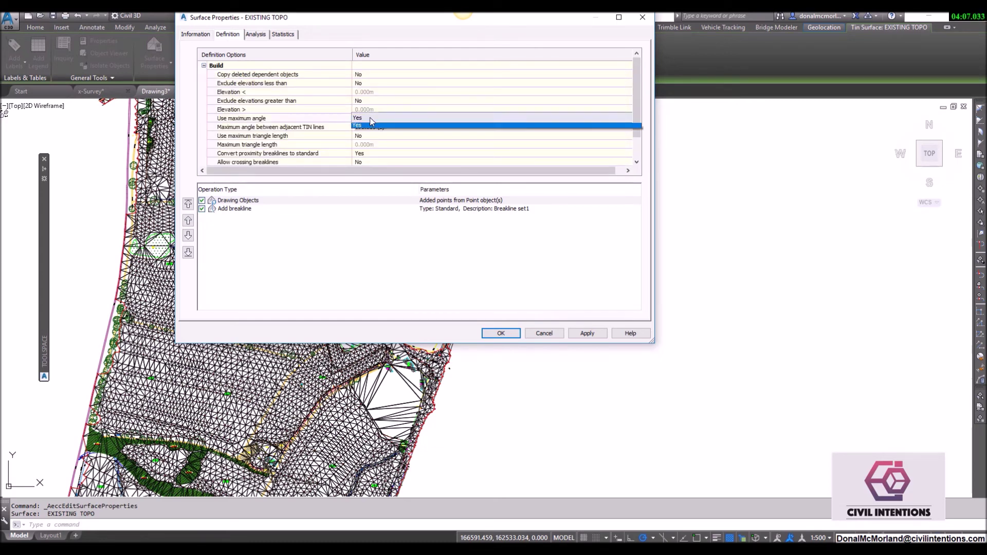
left_click(366, 119)
left_click(366, 127)
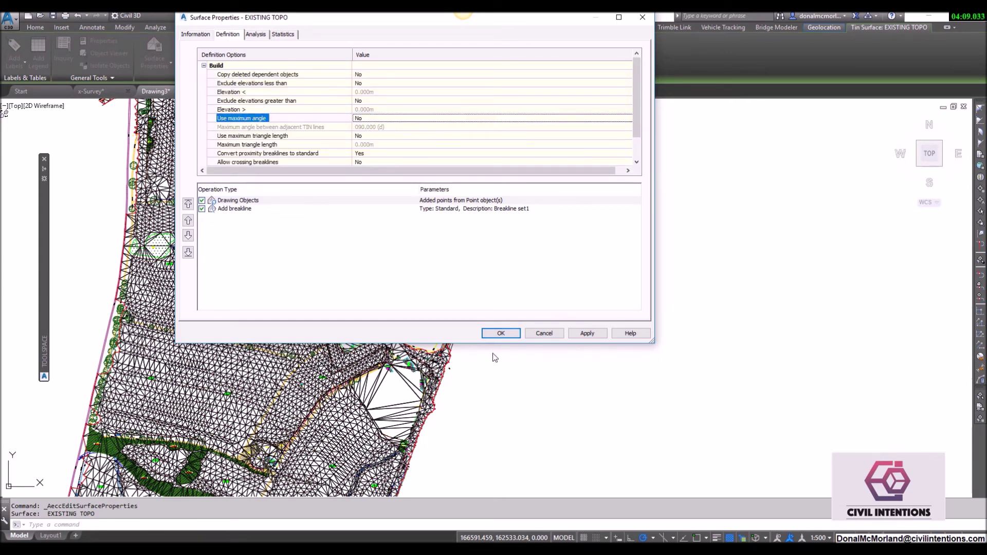
left_click(501, 333)
left_click(427, 253)
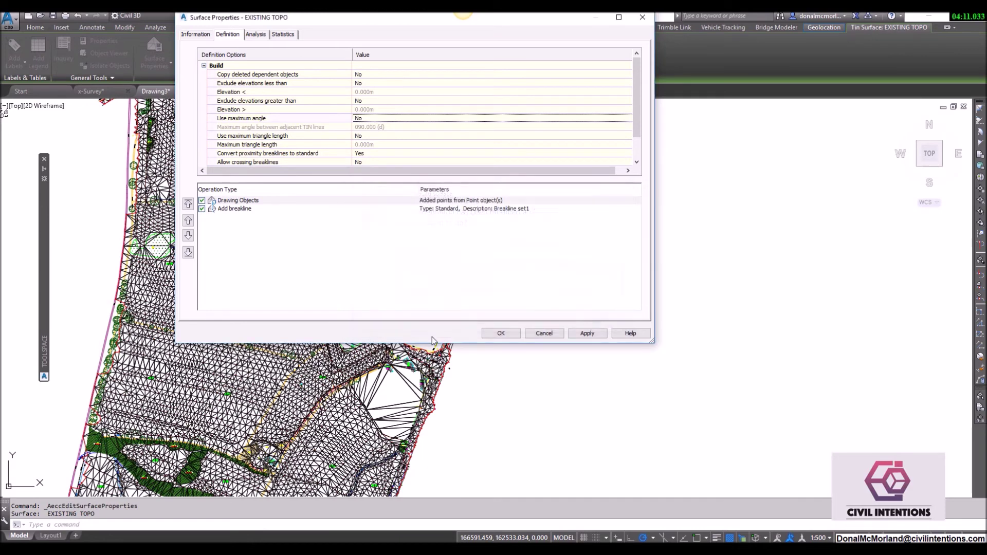
scroll(399, 300, "up", 2)
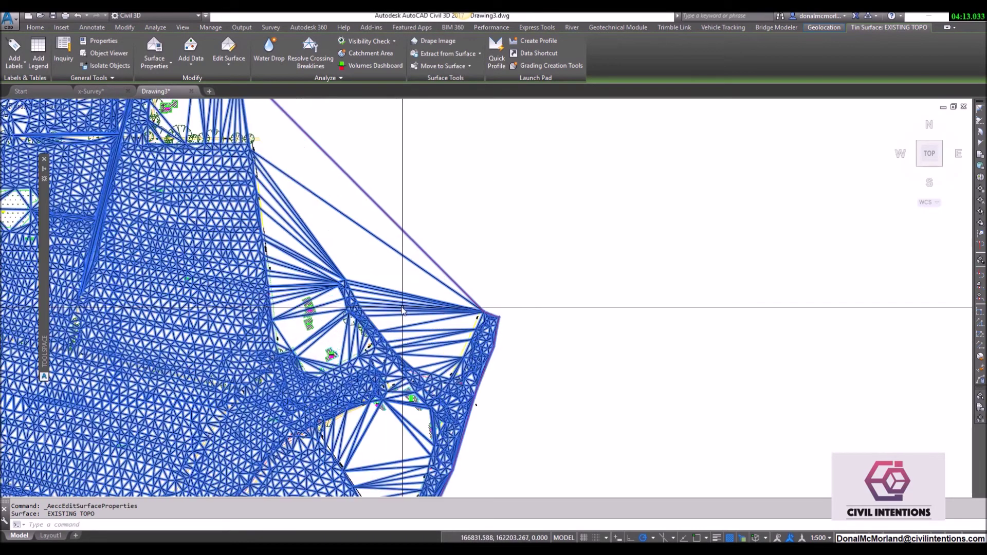
mouse_move(403, 309)
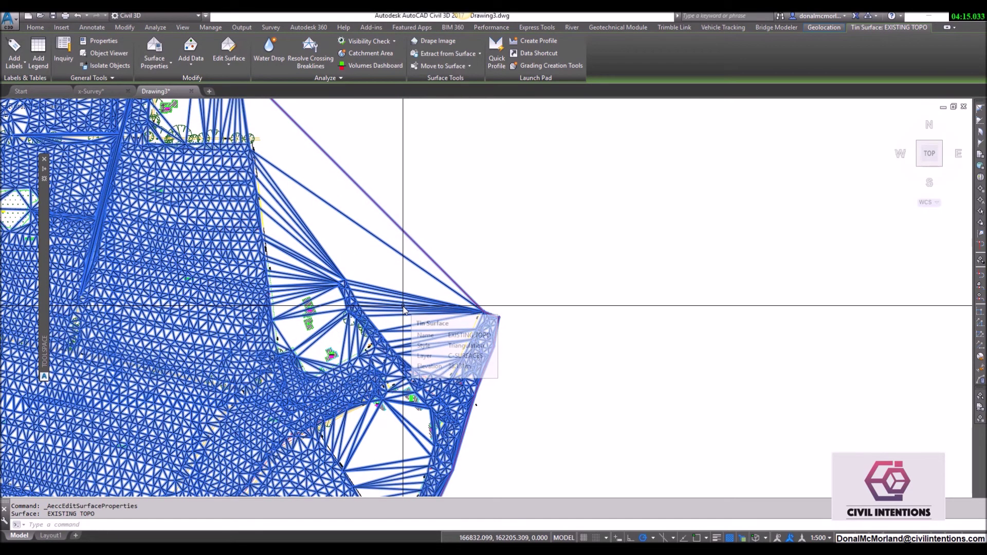
- Send the EXISTING TOPO surface to the back of the draw order so it lies behind the survey linework
type("D")
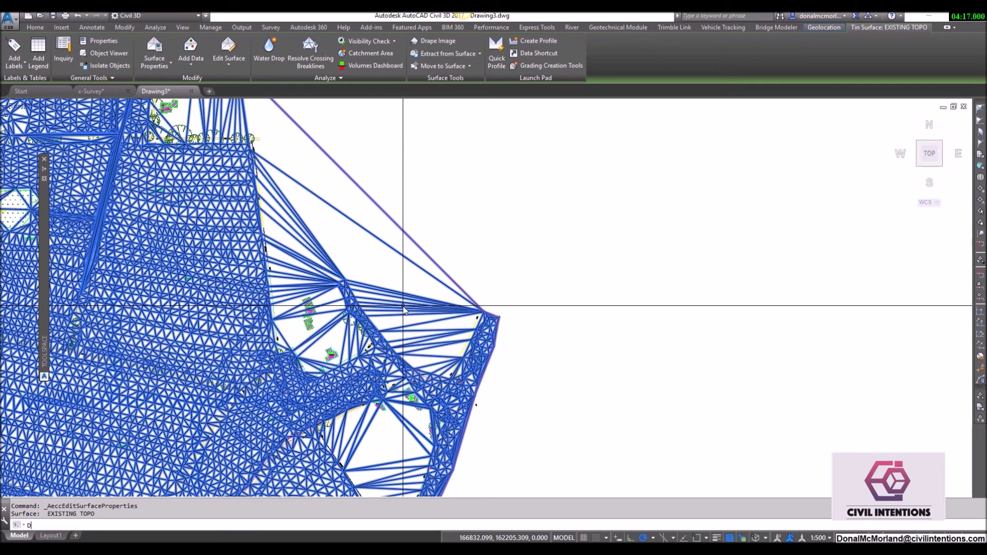
type("R")
key("Return")
key("Return")
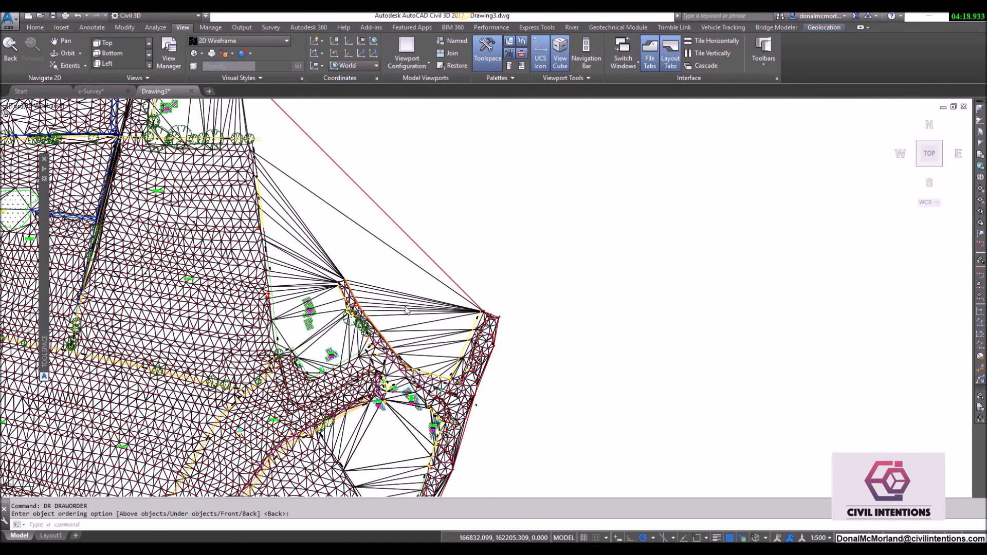
key("Escape")
- Delete the long EXISTING TOPO triangle edges spanning the open gap between the diagonal boundary strip and the far eastern strip
left_click(383, 304)
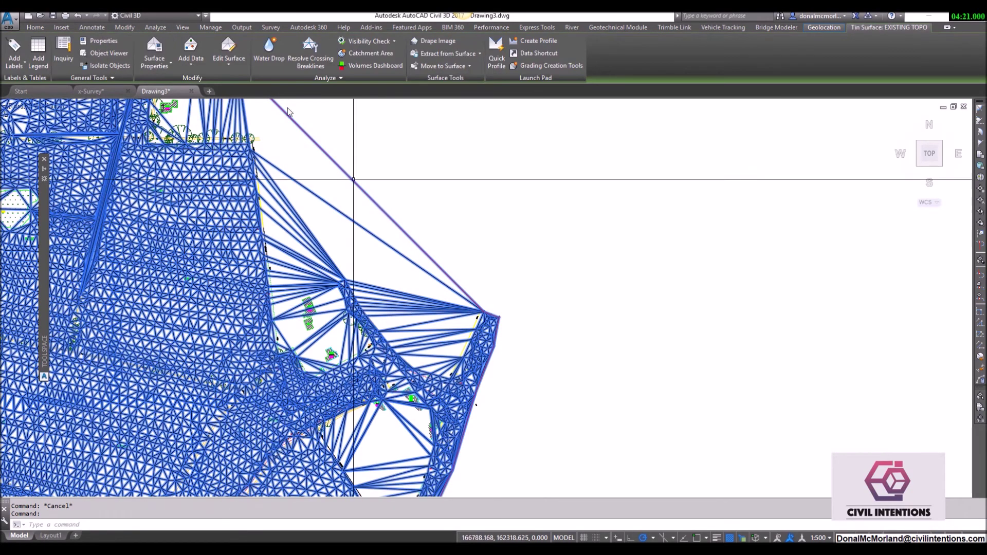
left_click(241, 66)
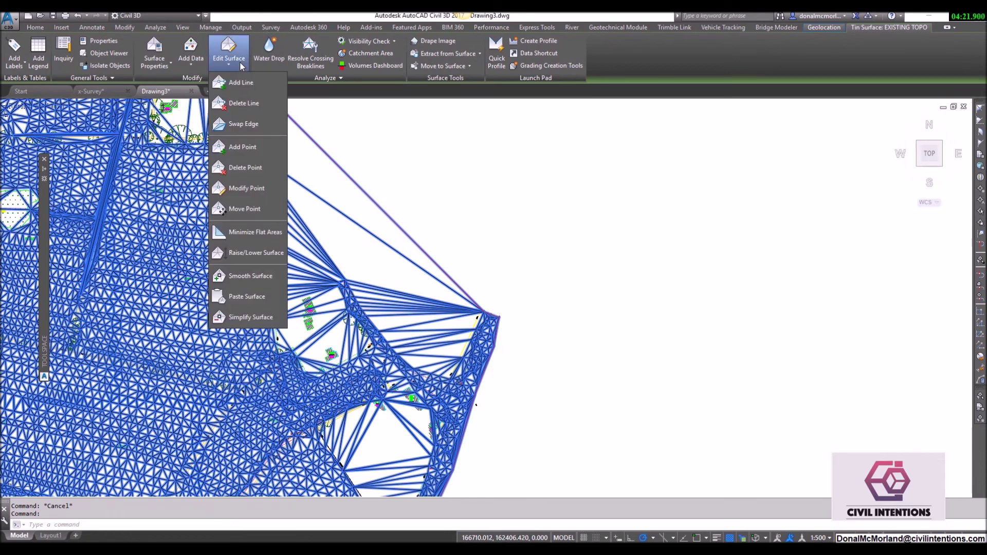
left_click(241, 103)
left_click(425, 241)
scroll(432, 342, "up", 3)
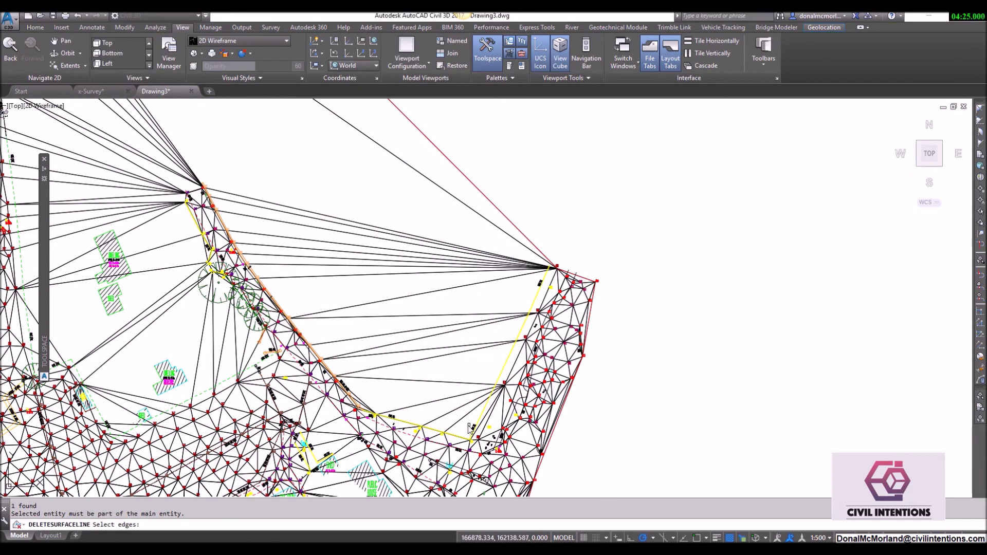
left_click(469, 427)
left_click(457, 171)
key("Return")
- Delete the surface edges crossing the dwelling plot between the field's eastern boundary and the diagonal boundary strip
scroll(465, 291, "down", 2)
middle_click_drag(465, 290, 558, 354)
left_click(350, 398)
left_click(330, 192)
key("Return")
scroll(378, 357, "up", 3)
left_click(488, 438)
left_click(382, 406)
key("Return")
- Delete the leftover surface edges running across the shed at the southern corner of the dwelling plot
middle_click_drag(381, 408, 435, 285)
scroll(354, 402, "up", 2)
scroll(354, 406, "up", 2)
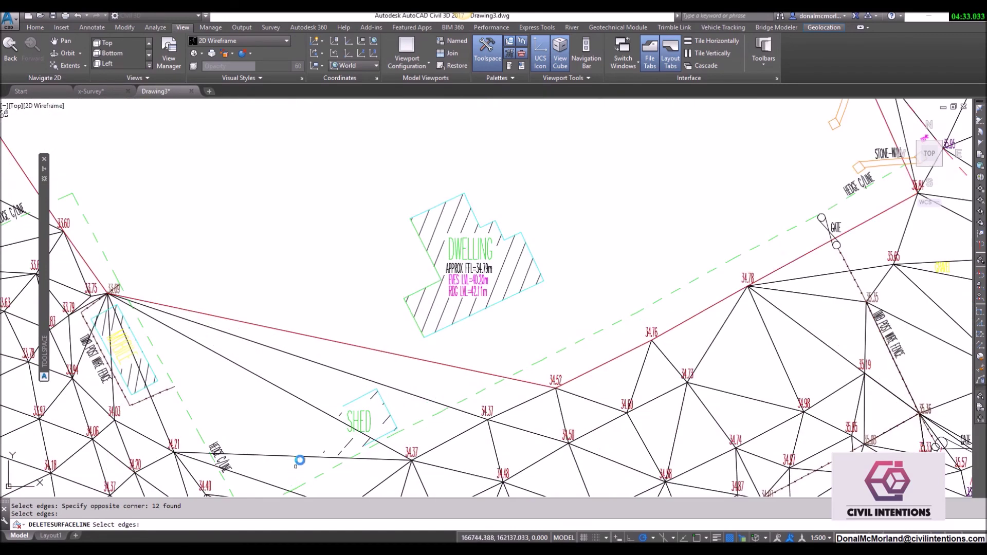
middle_click_drag(299, 461, 347, 375)
left_click(326, 421)
left_click(325, 207)
key("Return")
scroll(339, 308, "down", 2)
scroll(344, 310, "down", 4)
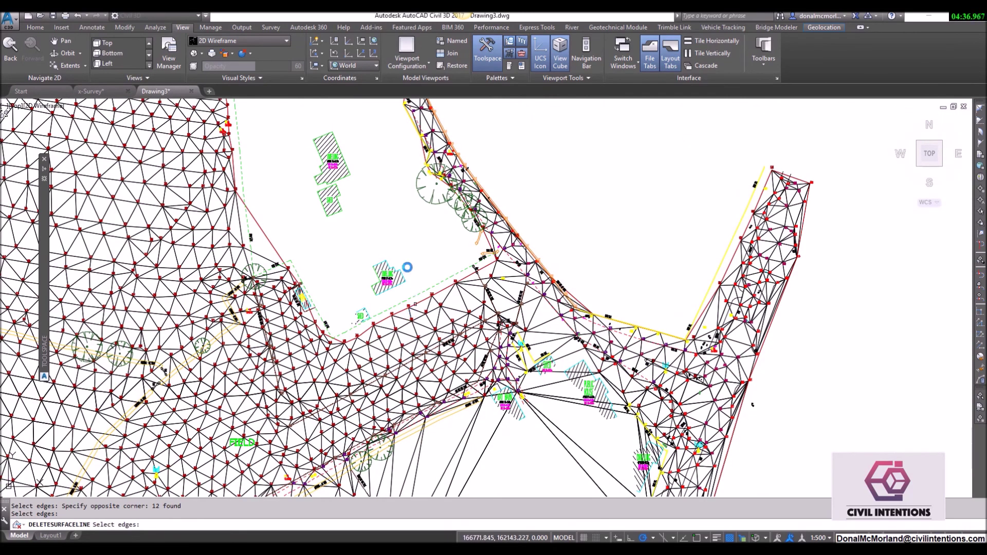